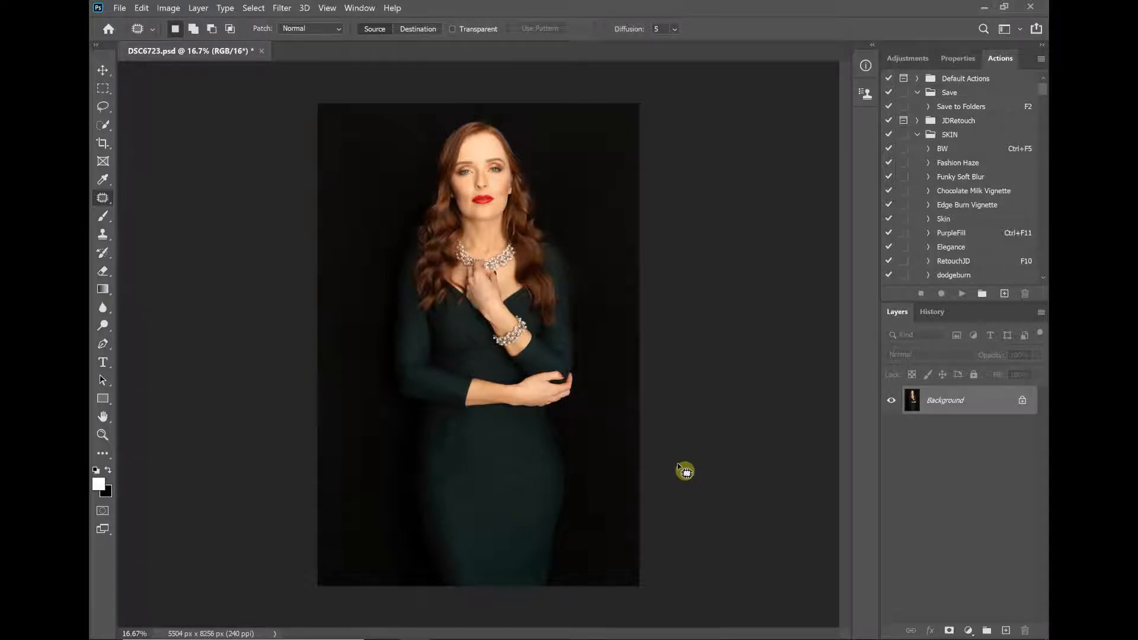
- Add a Hue/Saturation adjustment layer with Saturation -100 and Lightness -4
click(906, 58)
click(911, 110)
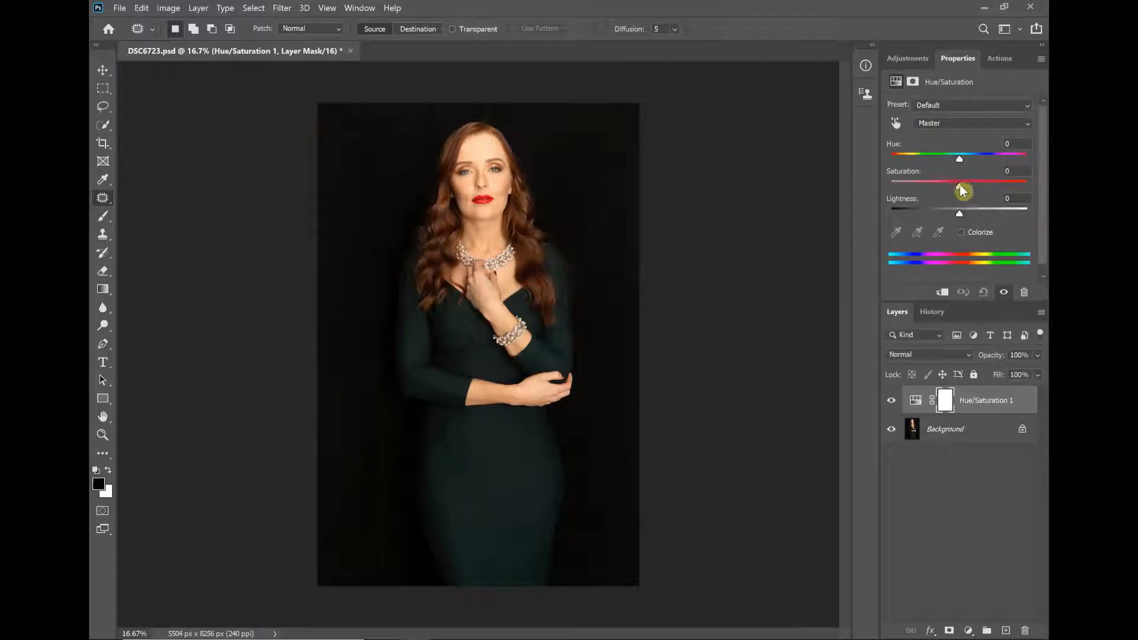
drag(959, 186, 890, 197)
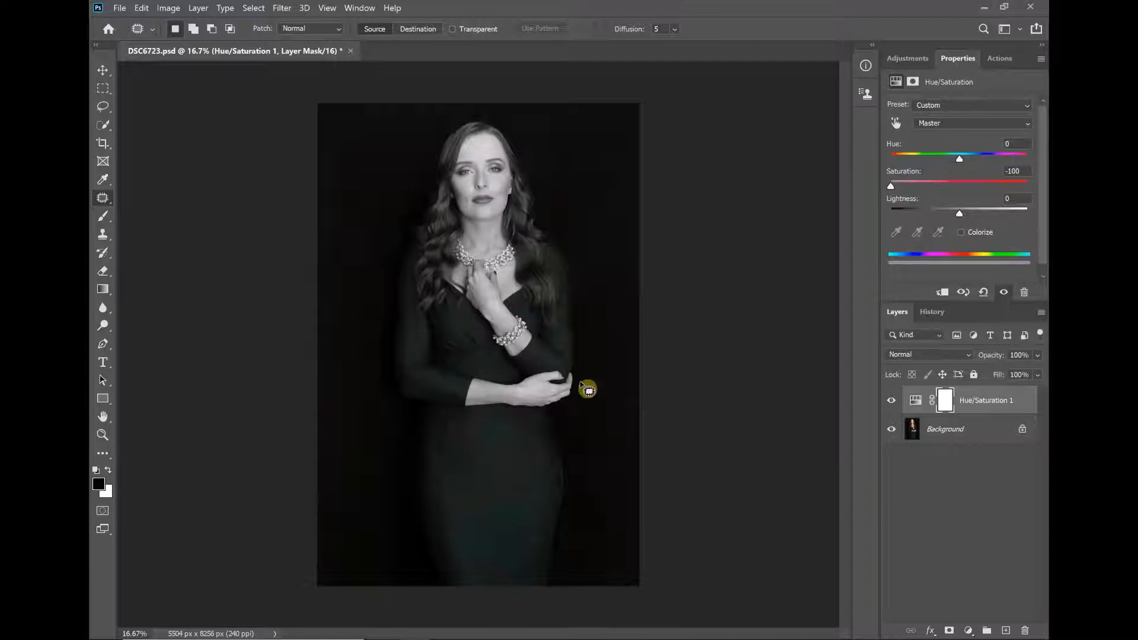
drag(958, 214, 956, 216)
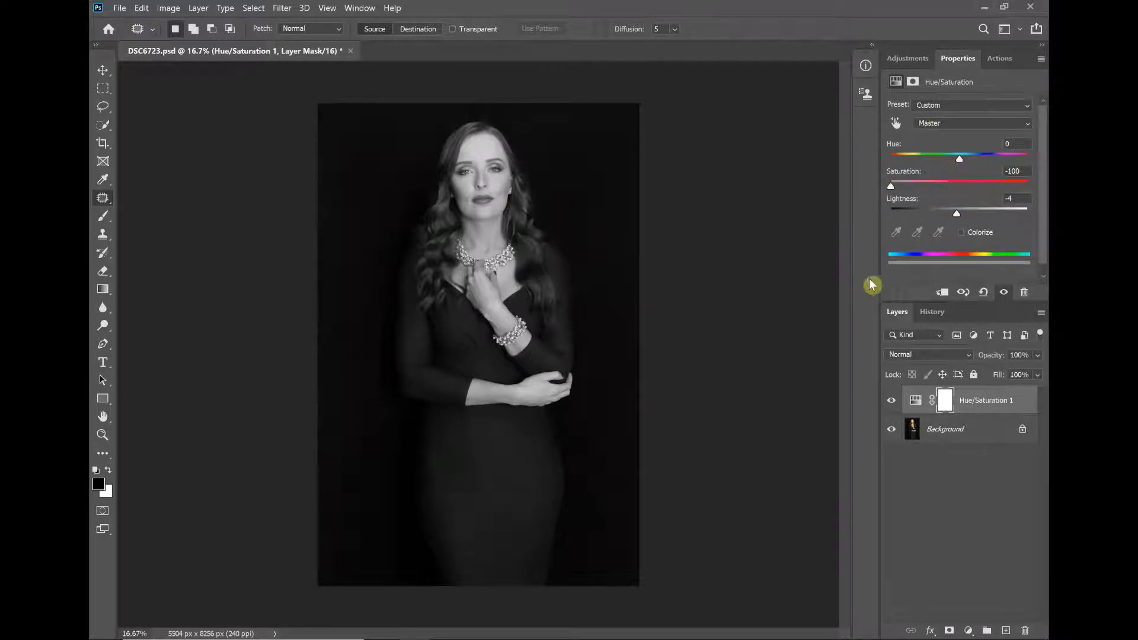
- Take a history snapshot of the desaturated image and name it Desat
click(936, 316)
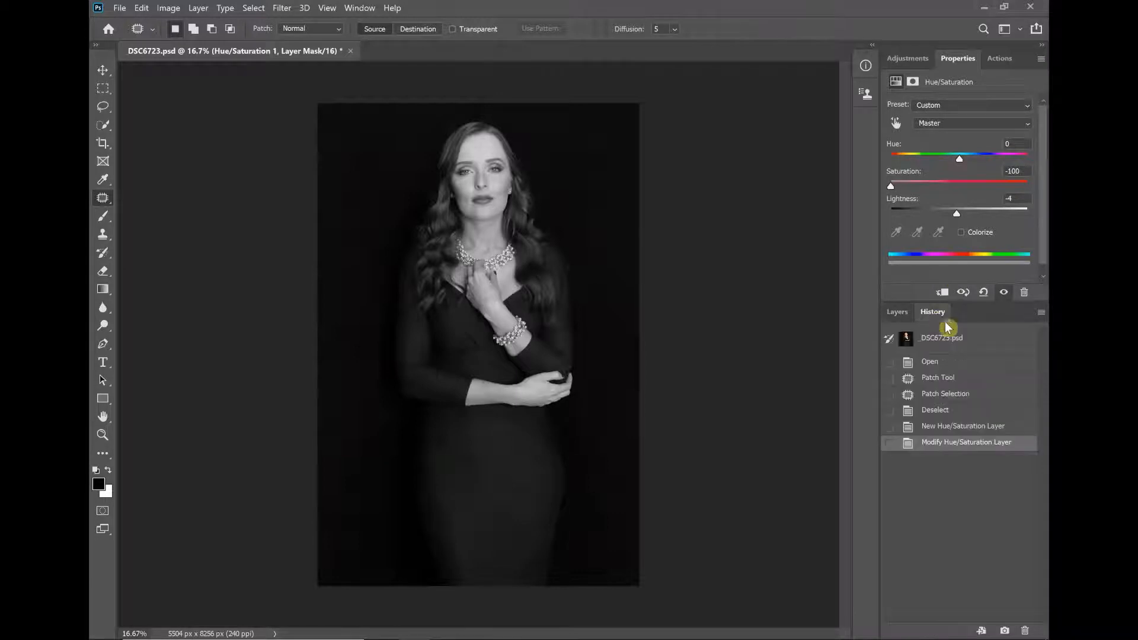
click(1006, 632)
click(939, 367)
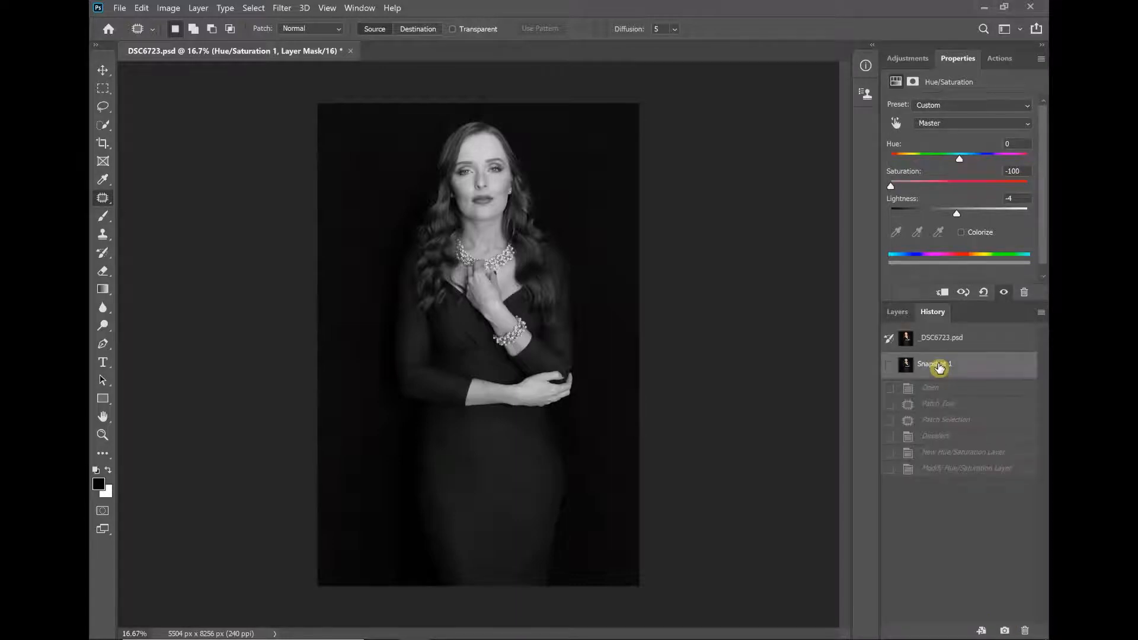
double_click(938, 367)
text(Dat)
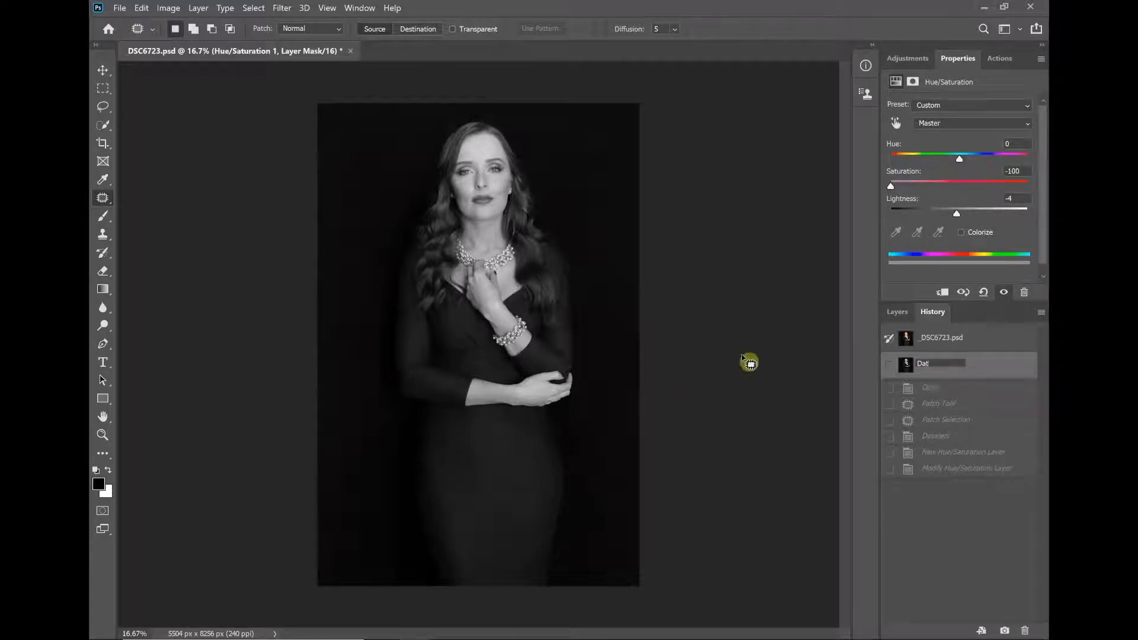
key(BackSpace)
key(BackSpace)
text(esat)
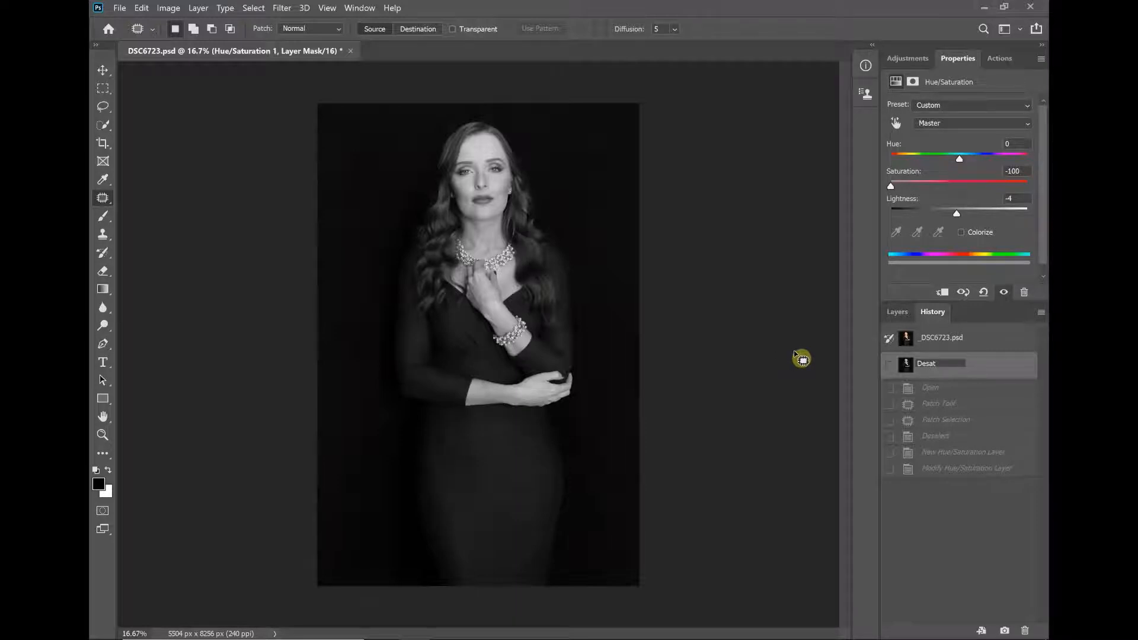
key(Return)
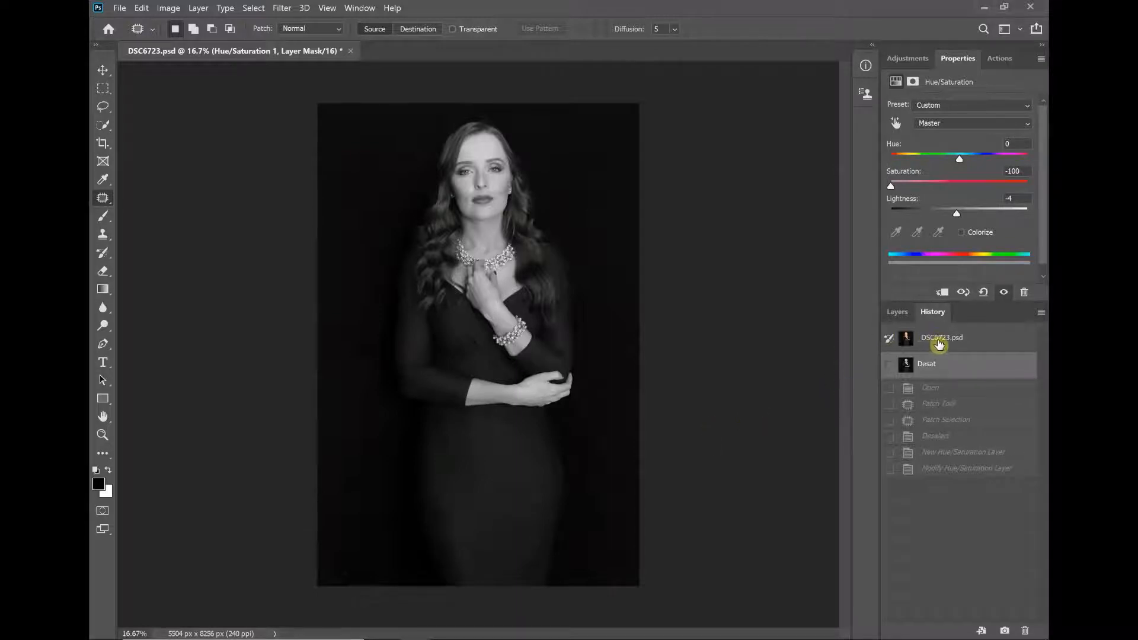
- Return to the original colour image state in the history and add a Black & White adjustment layer
click(936, 343)
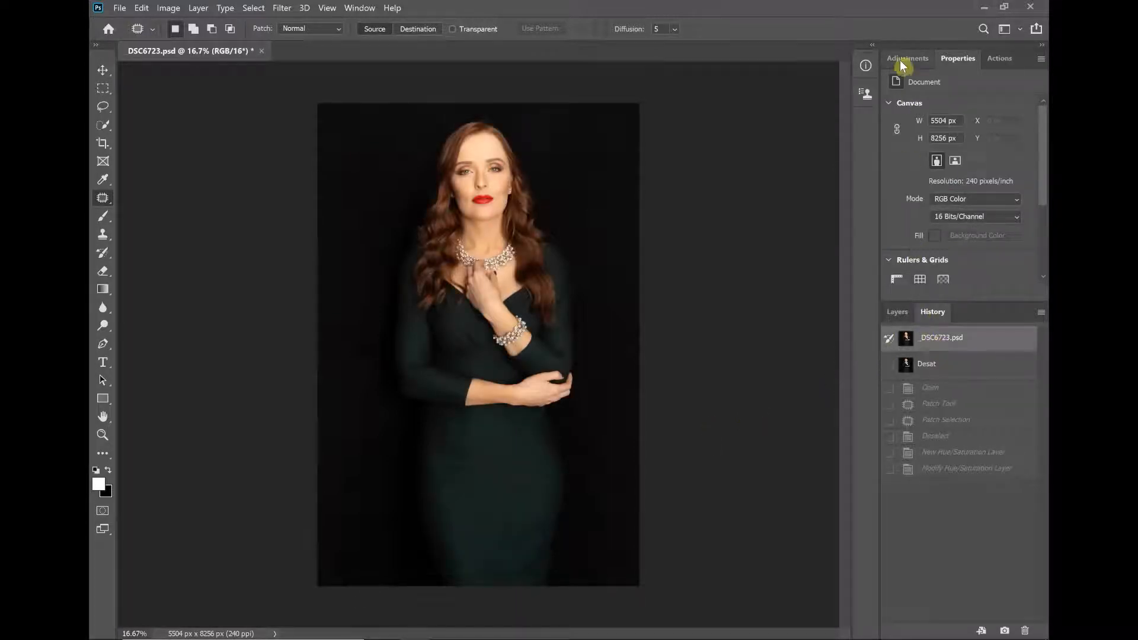
click(1006, 64)
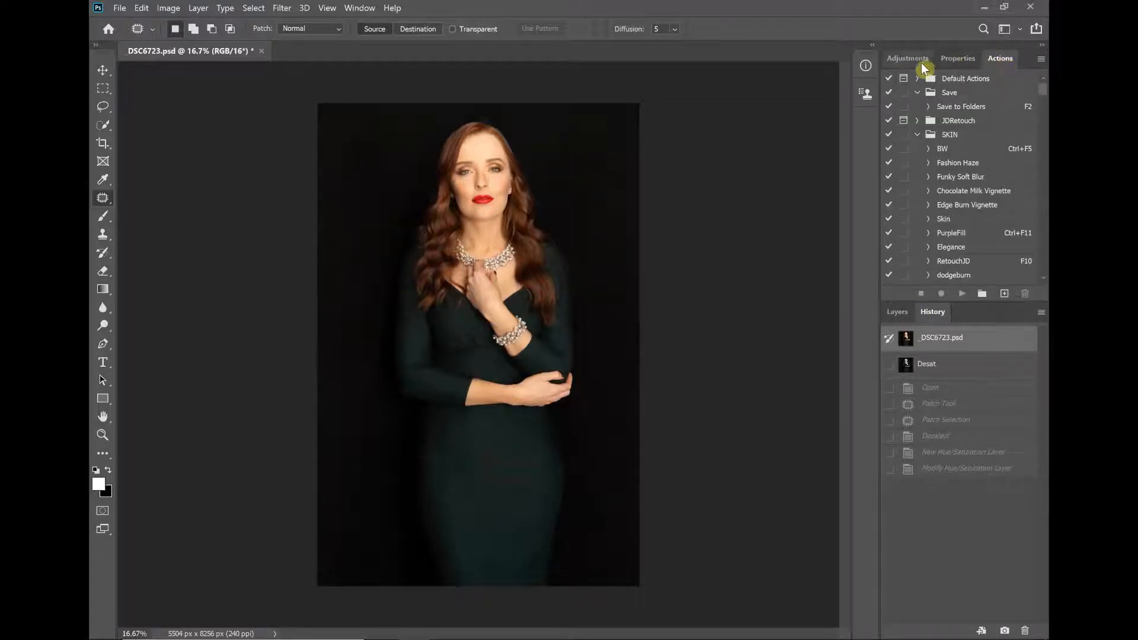
click(922, 59)
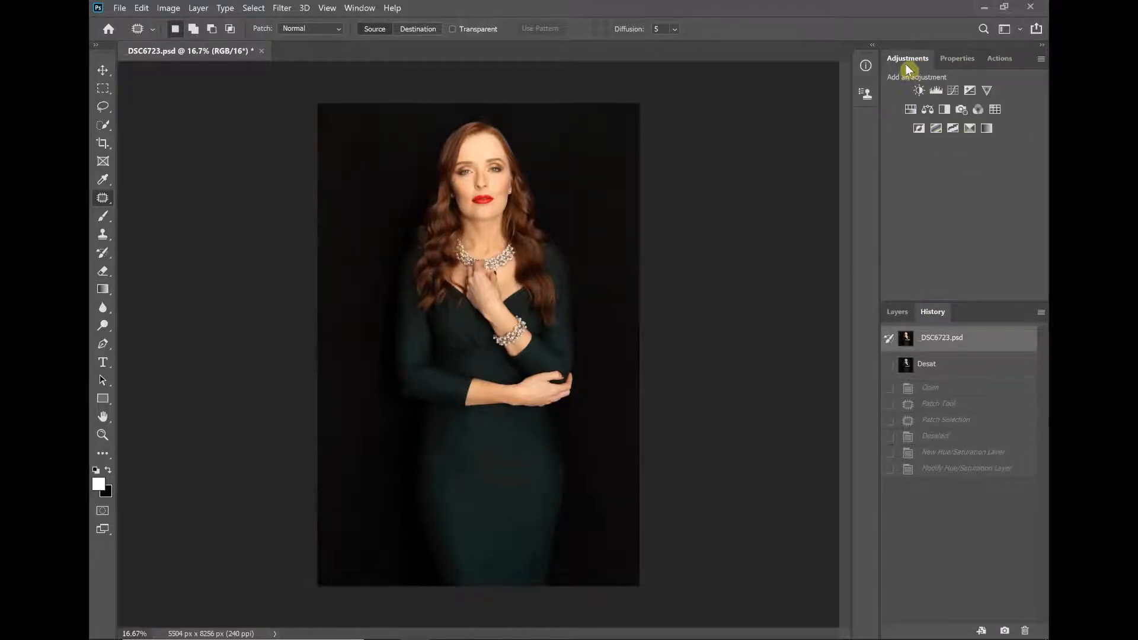
click(947, 112)
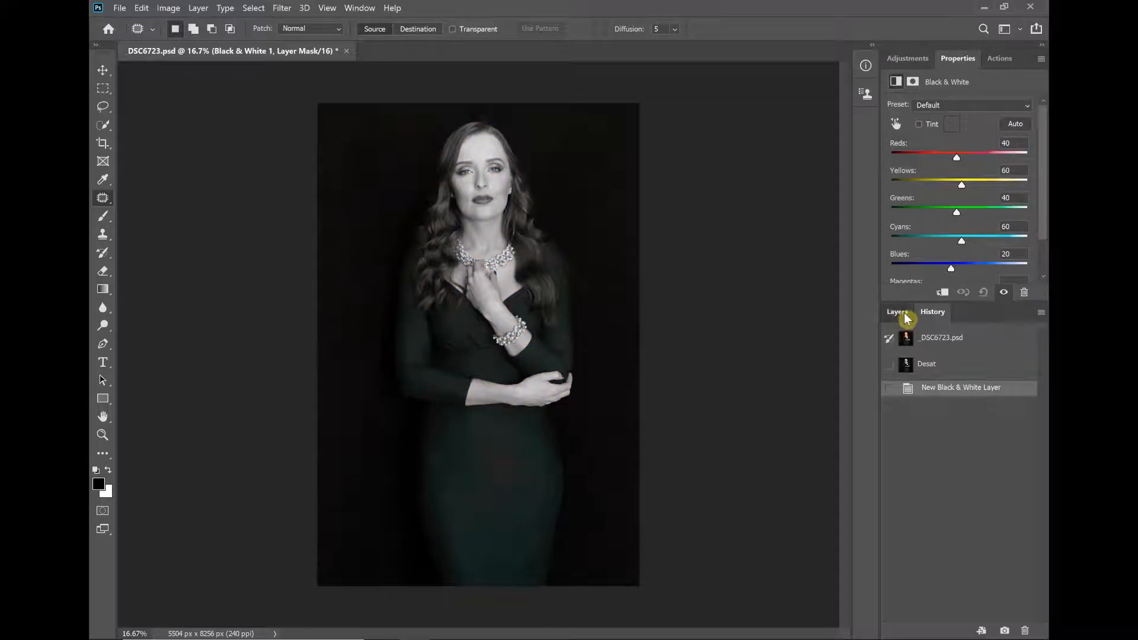
click(904, 316)
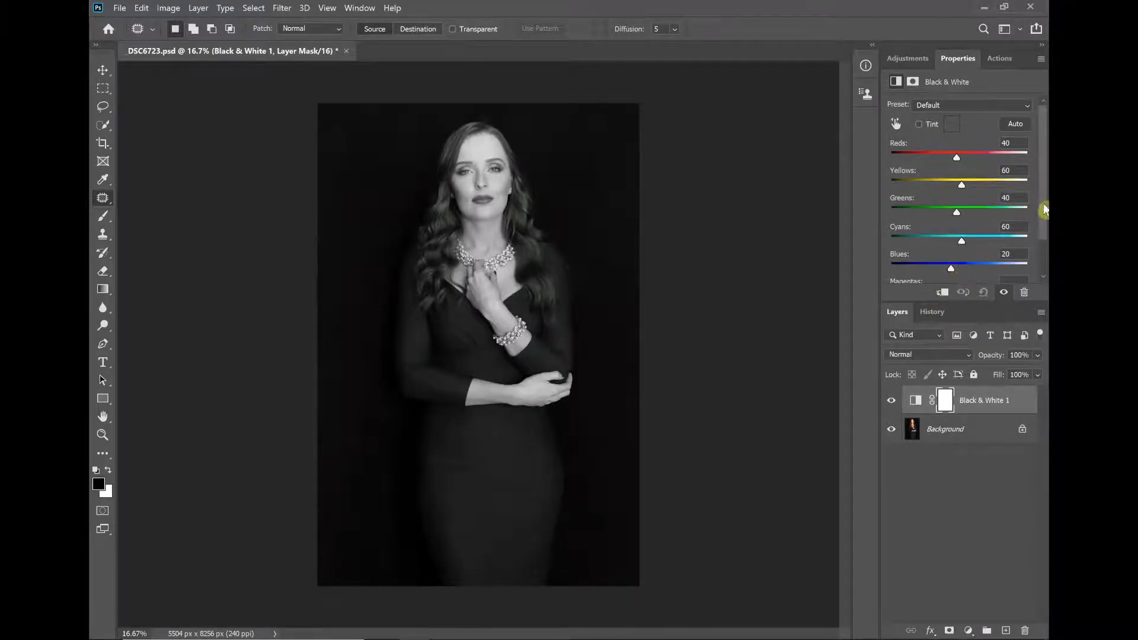
- Set the Black & White mix to Reds 15, Yellows 108, Greens -26, Cyans 21, Blues -200 and Magentas -100
drag(1044, 209, 1043, 246)
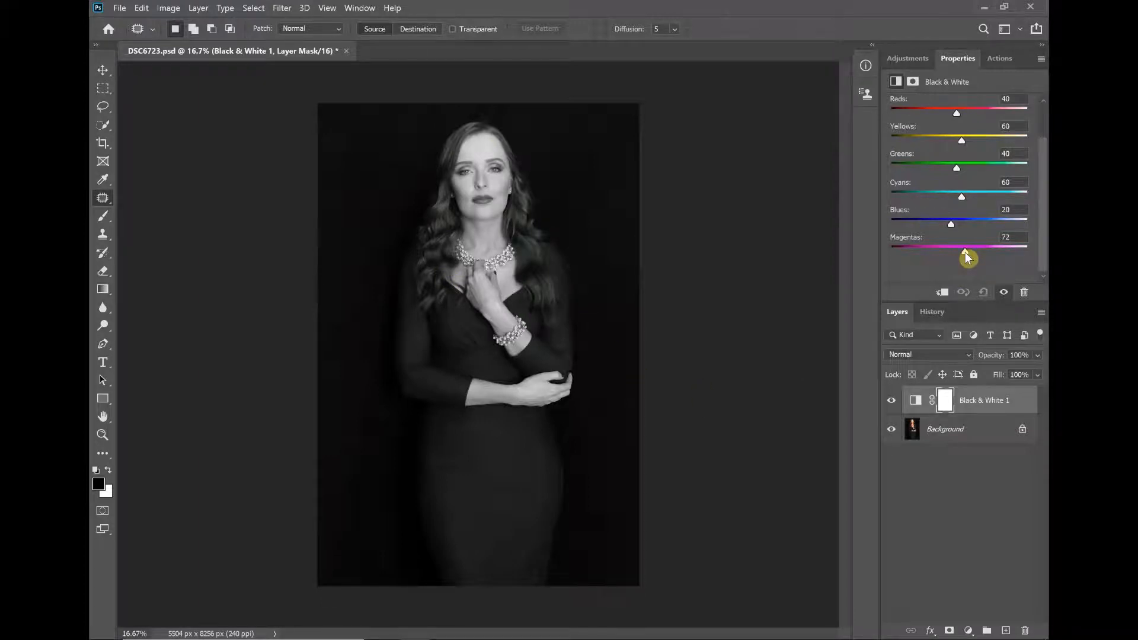
drag(965, 253, 887, 249)
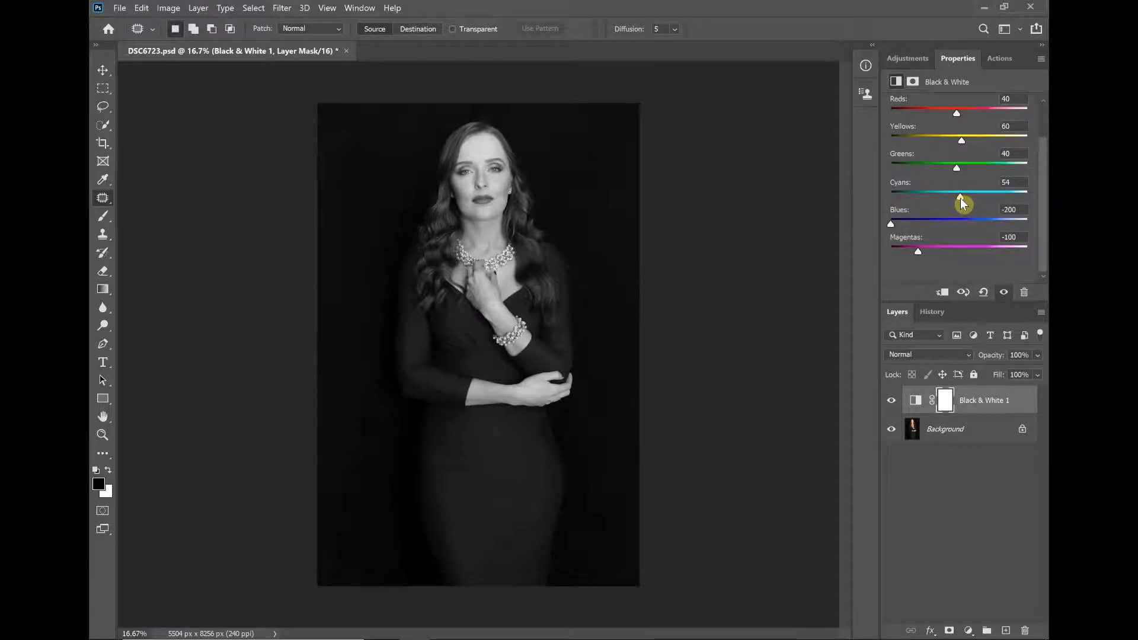
drag(961, 204, 1046, 206)
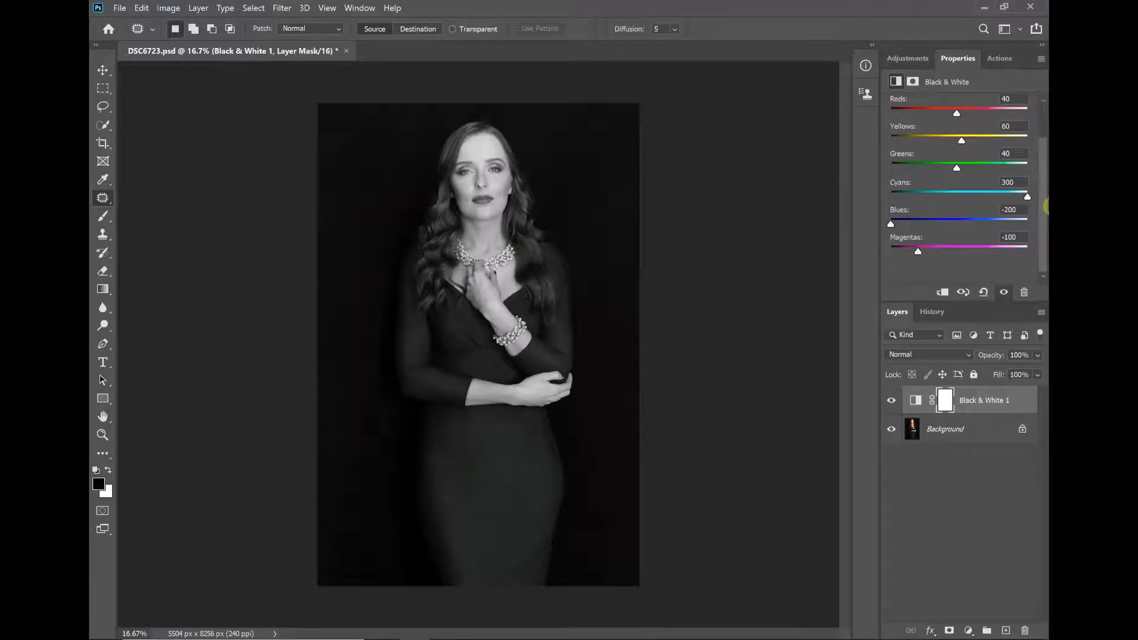
drag(913, 211, 964, 157)
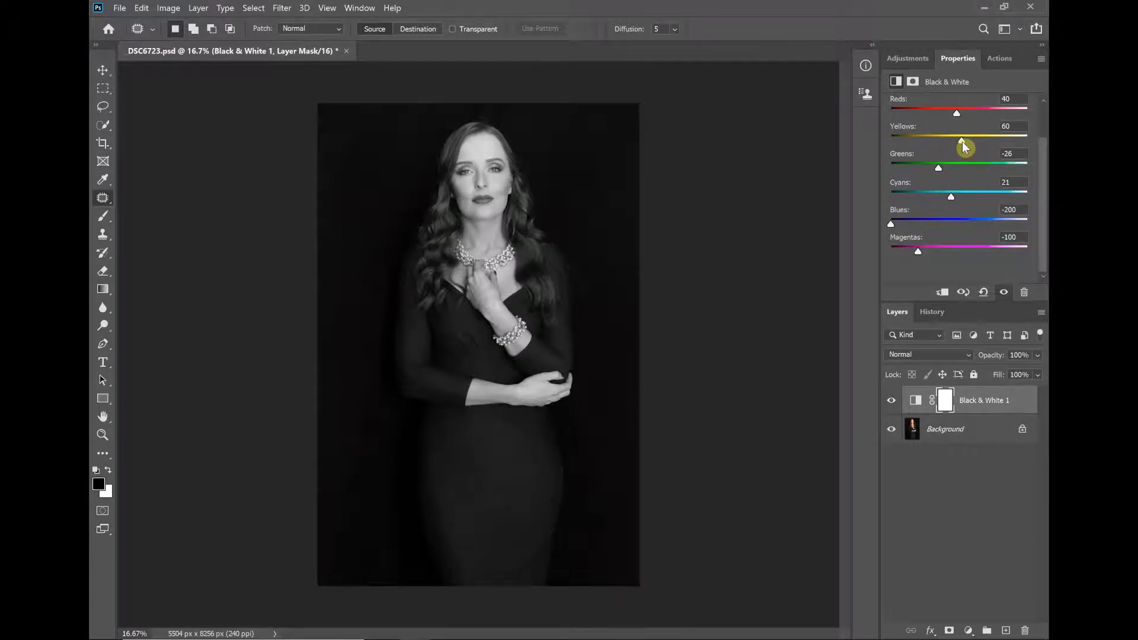
mouse_move(961, 143)
mouse_down()
mouse_move(1041, 151)
mouse_move(897, 157)
mouse_move(971, 152)
mouse_up()
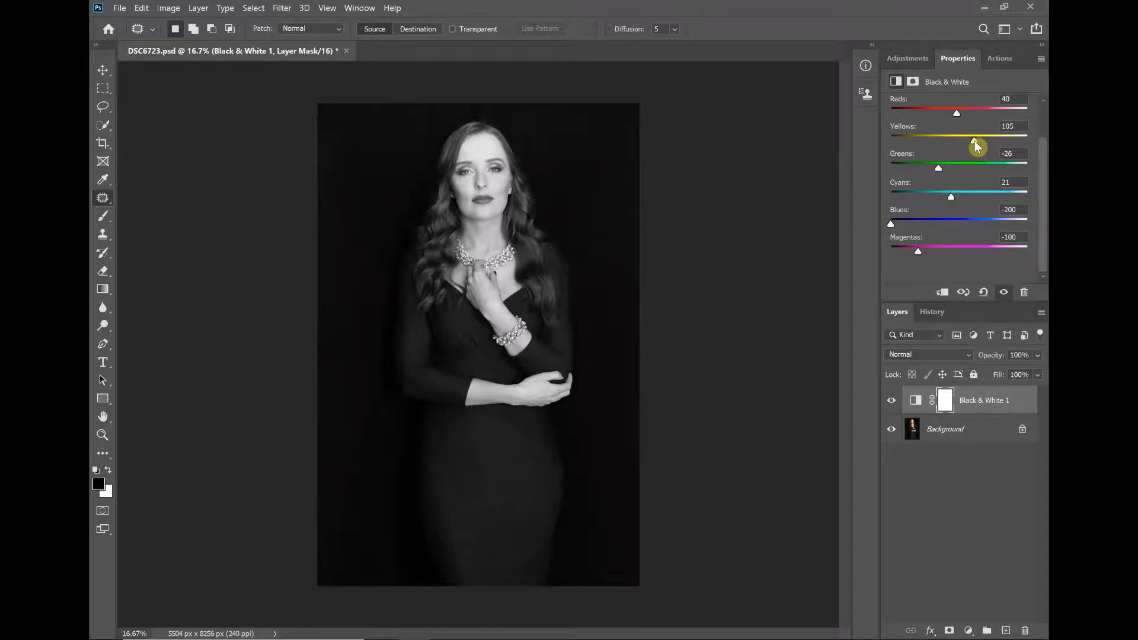
drag(974, 140, 976, 141)
drag(976, 141, 978, 143)
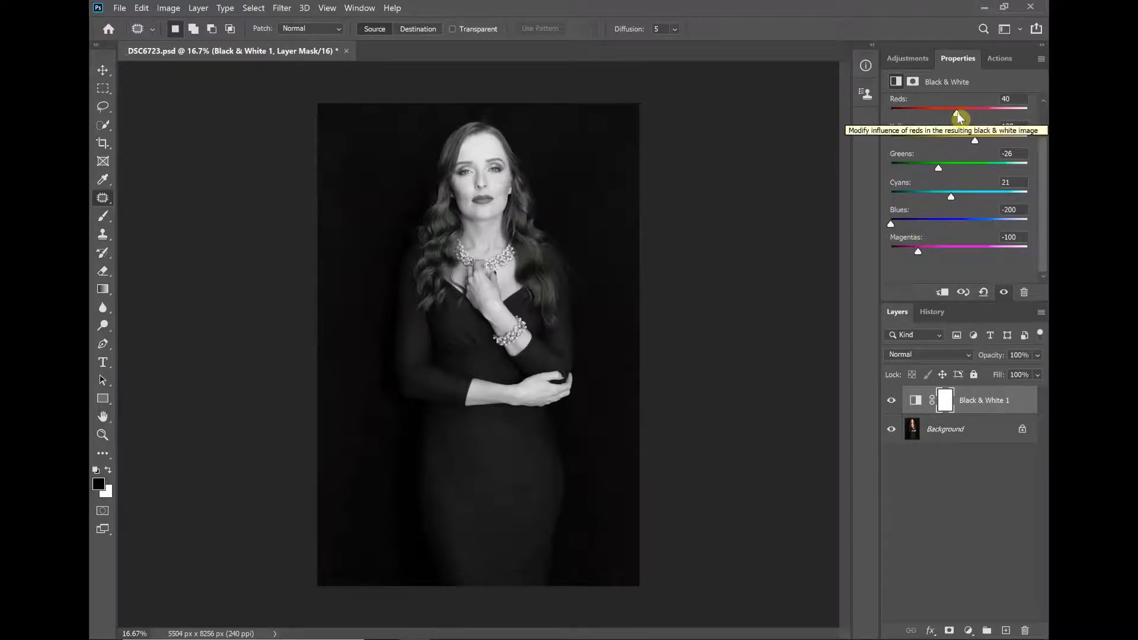
mouse_move(958, 113)
mouse_down()
mouse_move(906, 116)
mouse_move(1014, 129)
mouse_move(941, 123)
mouse_move(951, 125)
mouse_up()
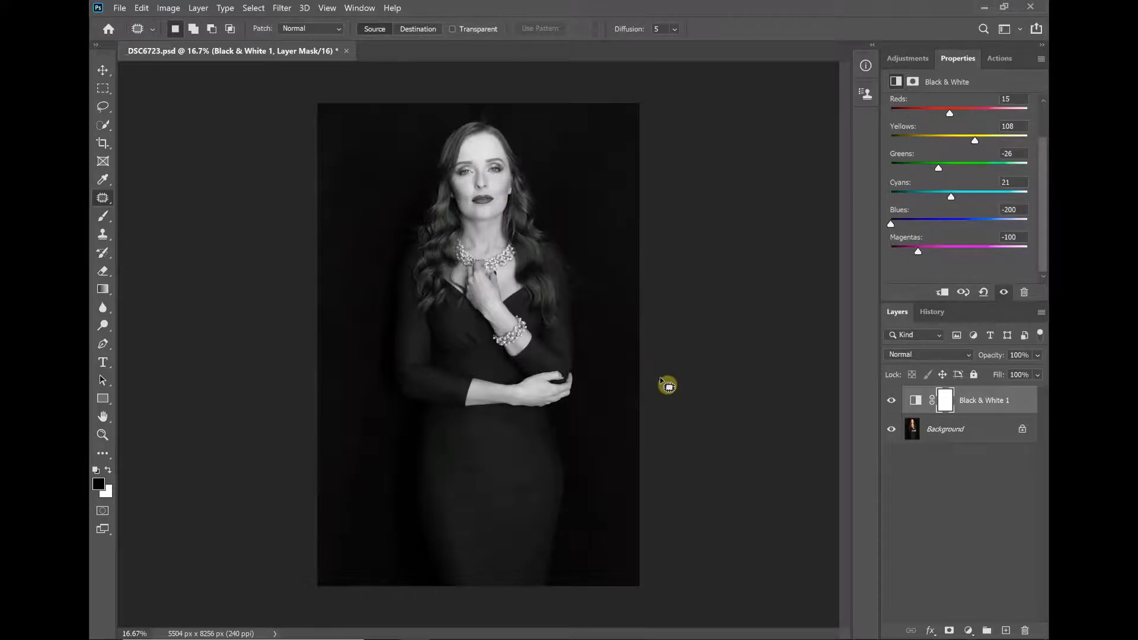
- Take a history snapshot of the Black & White version and name it BnW
click(933, 319)
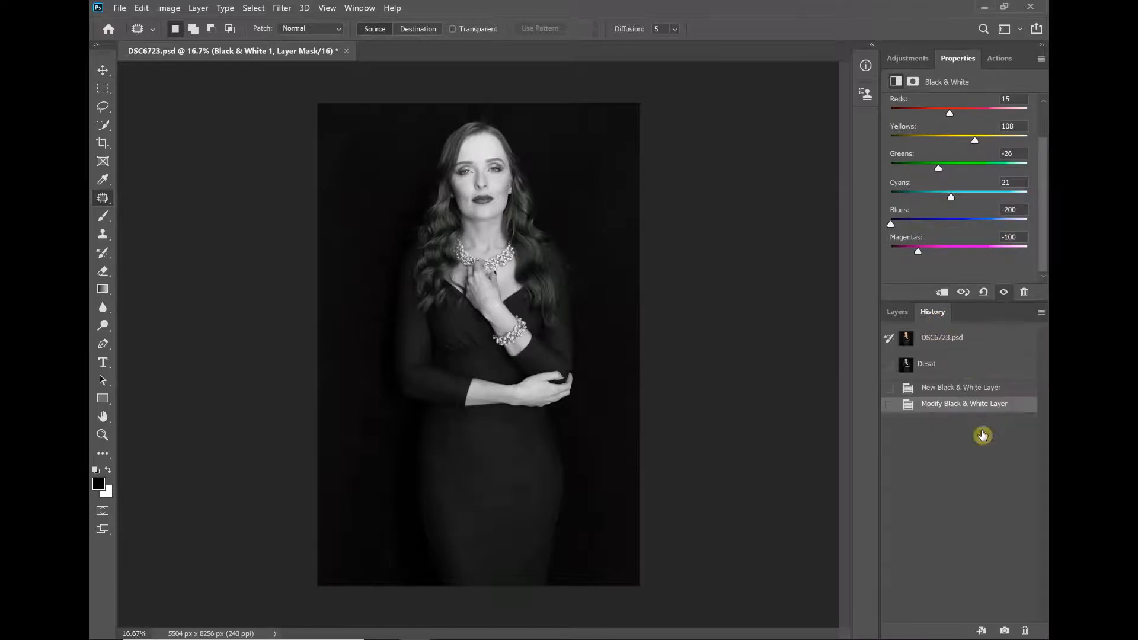
click(1006, 632)
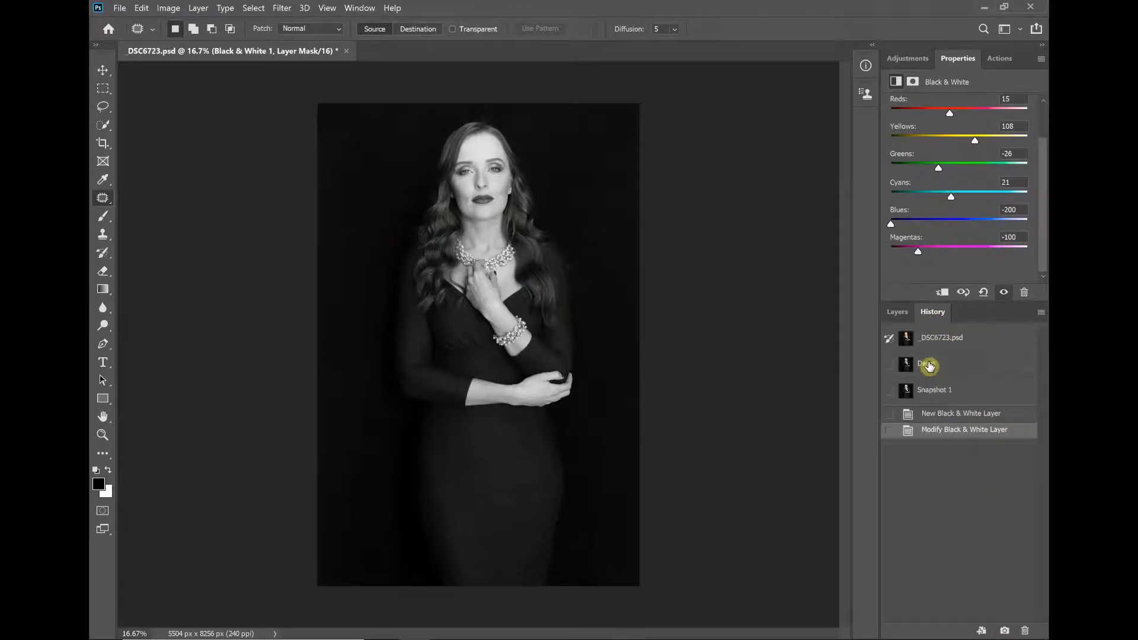
double_click(938, 394)
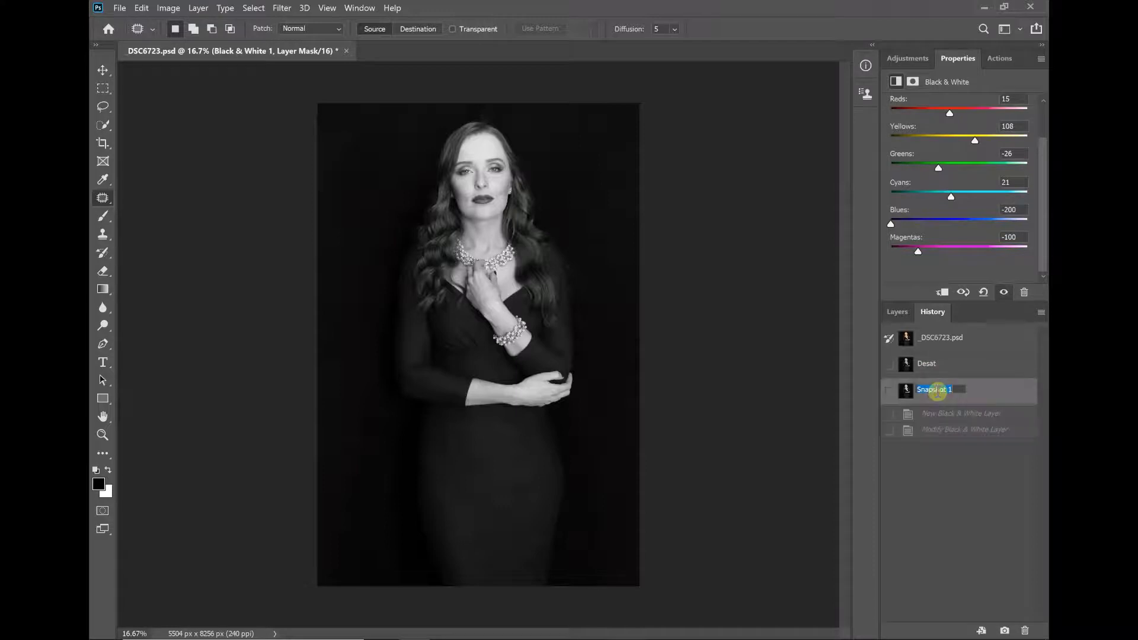
text(BnW)
key(Return)
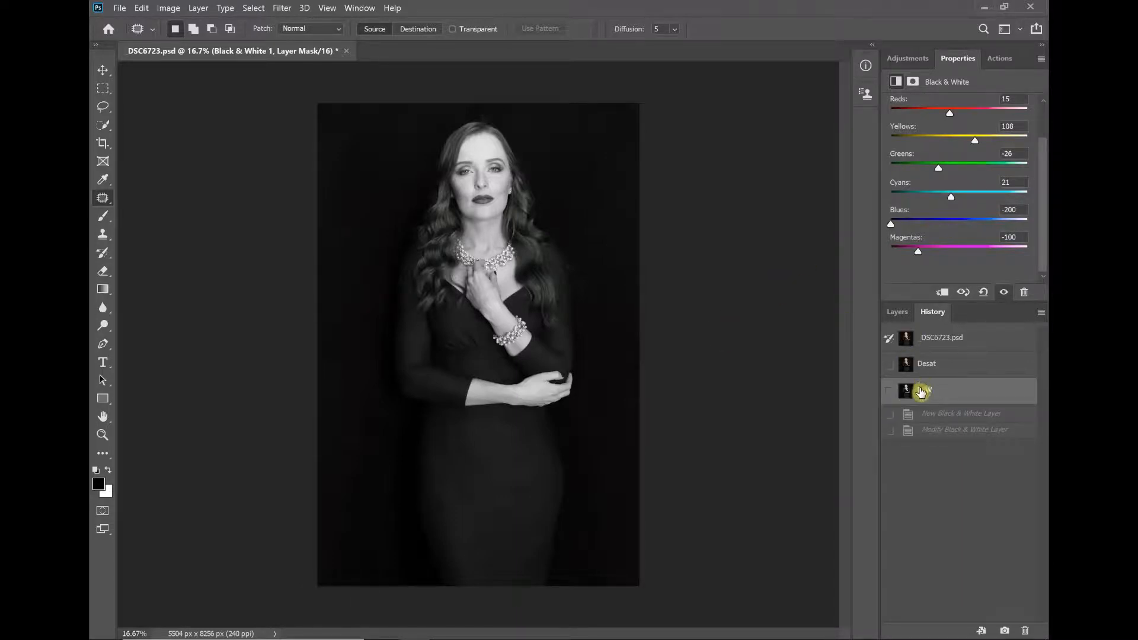
- Return to the original colour image state in the history and duplicate the Background layer
click(949, 345)
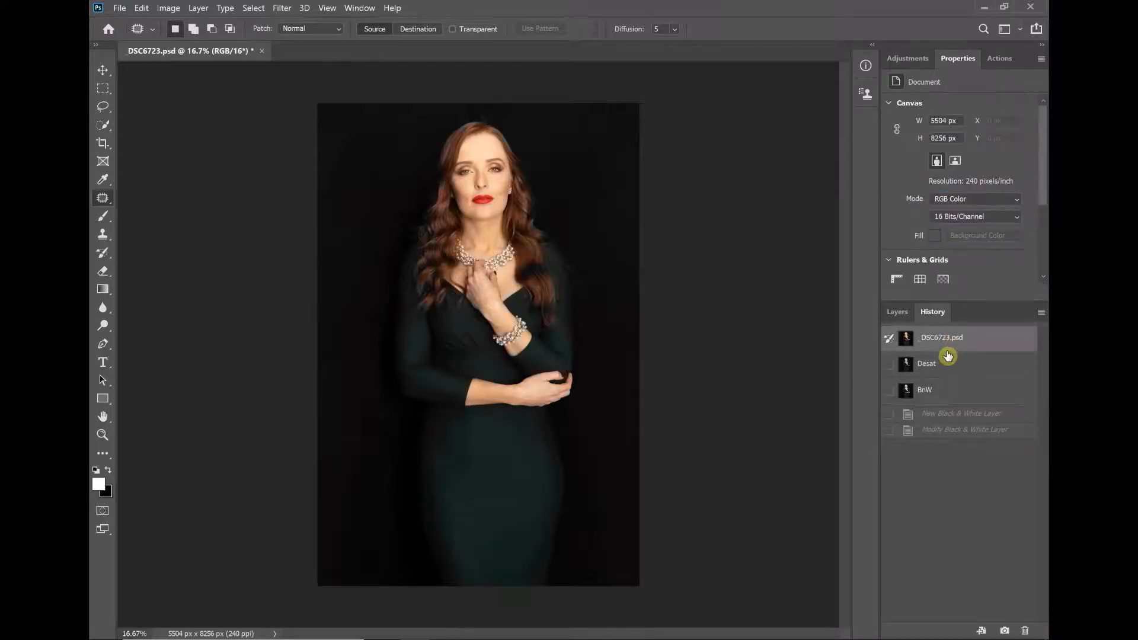
click(897, 313)
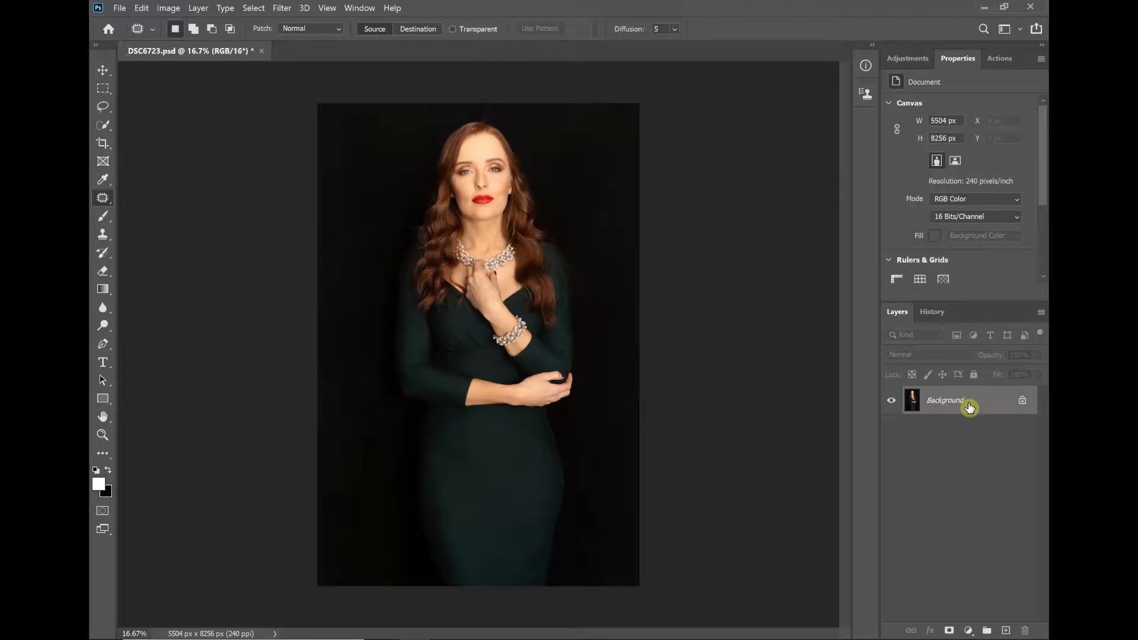
drag(968, 409, 967, 401)
key(ctrl+j)
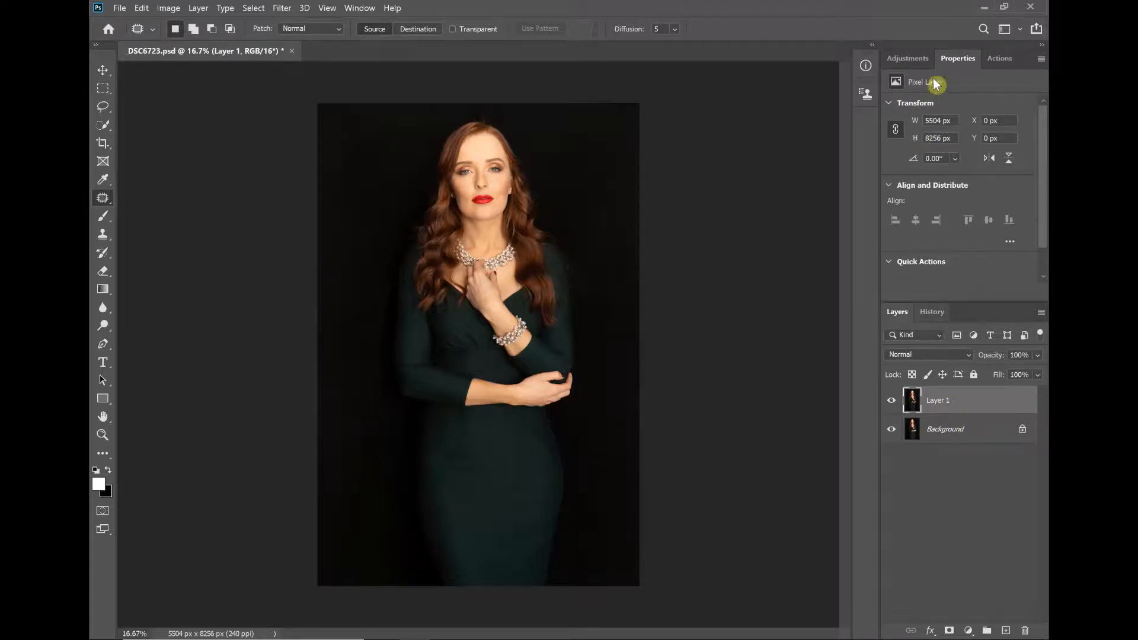
- Add a Gradient Map adjustment layer above the duplicated layer and open its gradient for editing
click(909, 60)
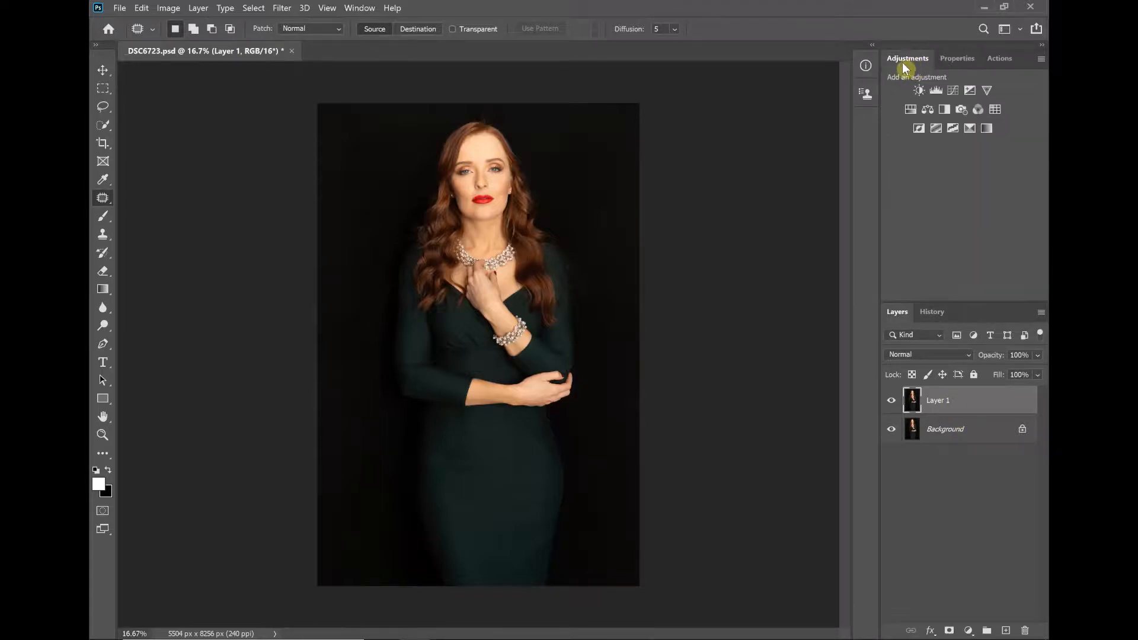
click(988, 131)
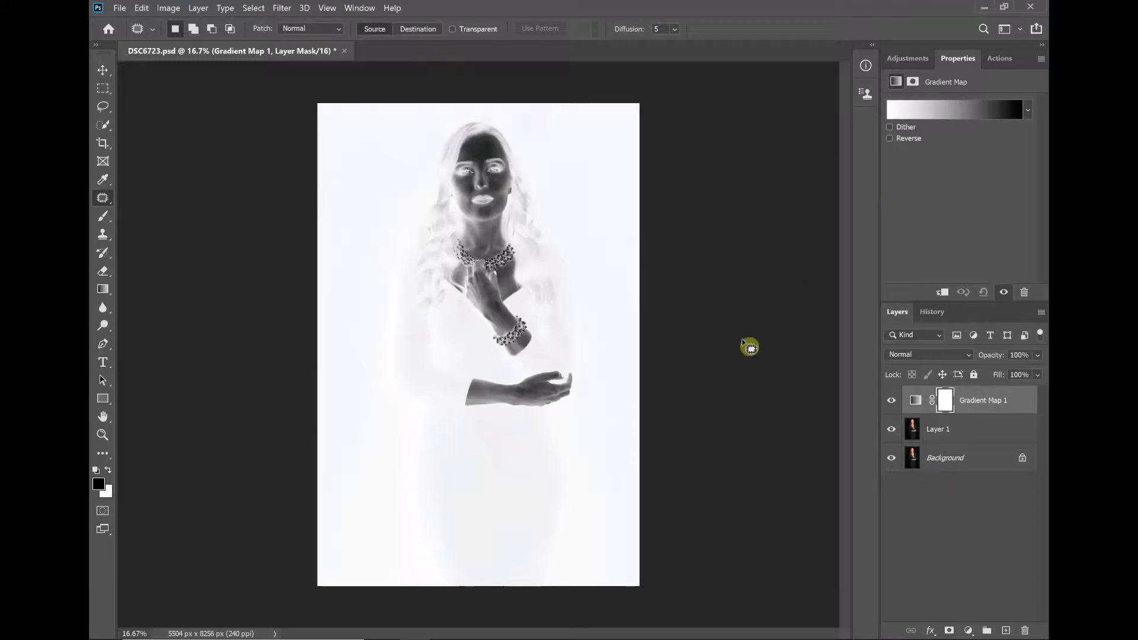
click(961, 114)
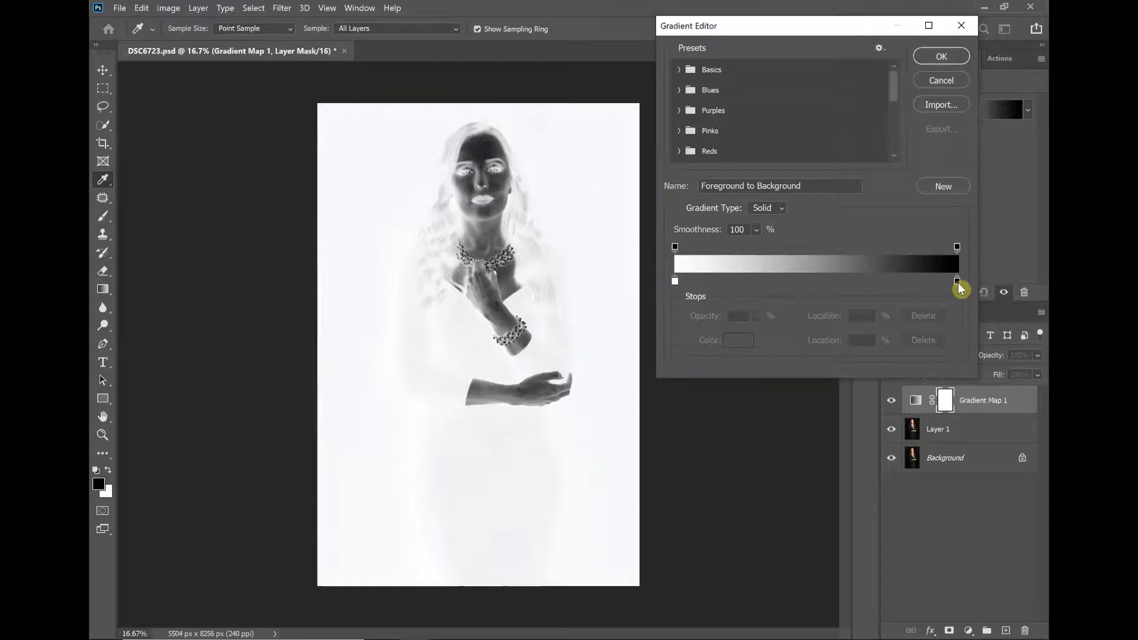
- Open the colour of the gradient's starting stop at location 0% for editing
click(676, 282)
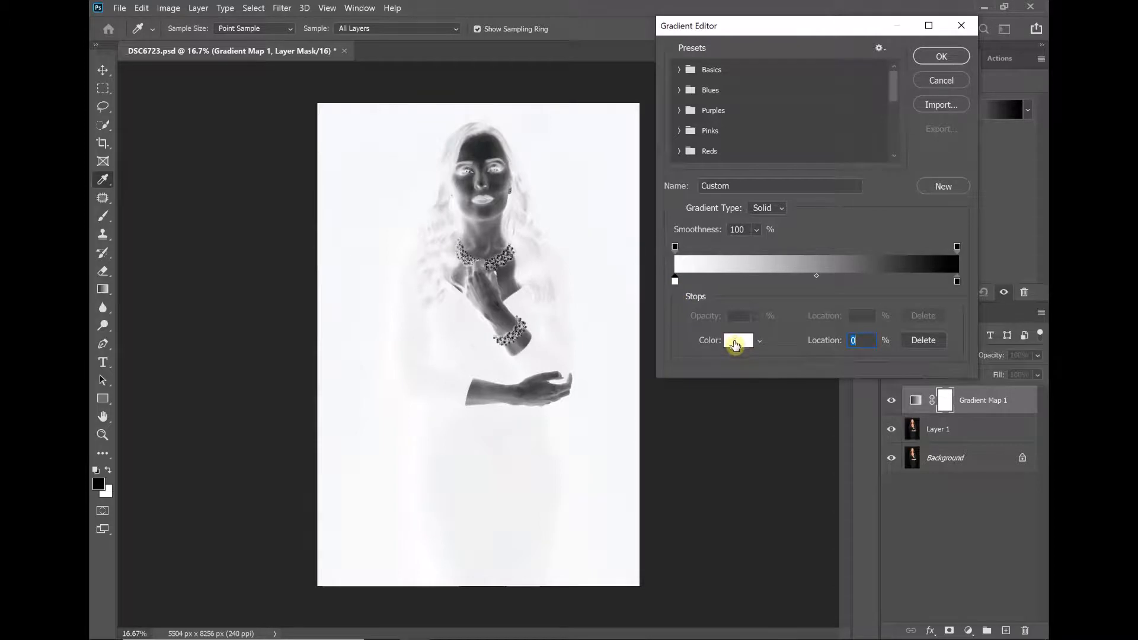
click(738, 342)
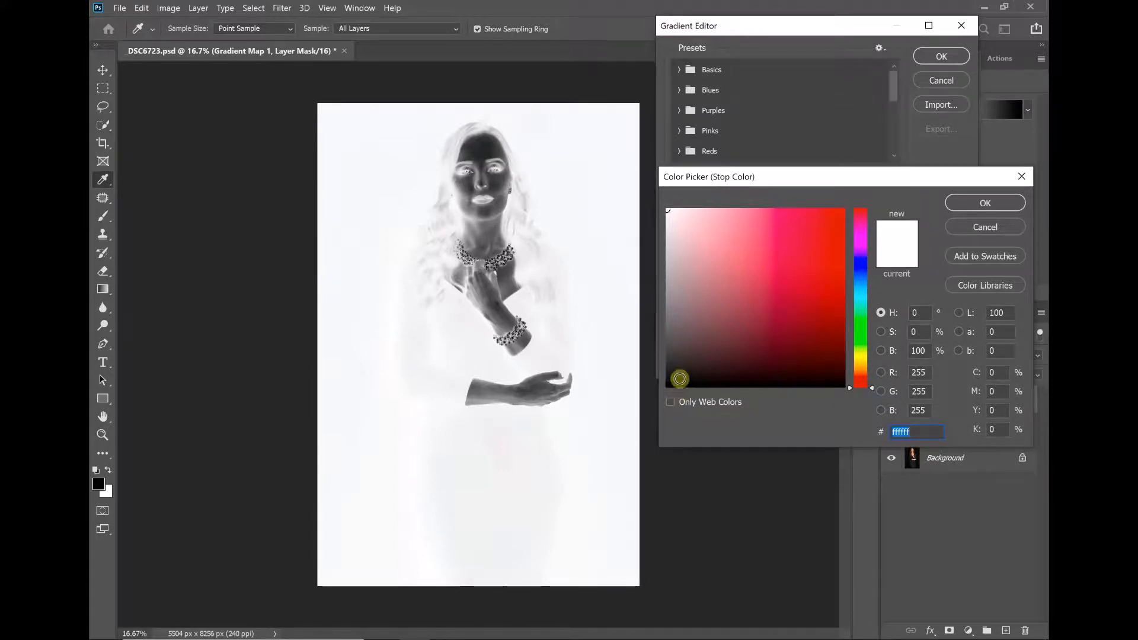
- Try several near-black and red shades as the colour of the gradient's starting stop
click(684, 372)
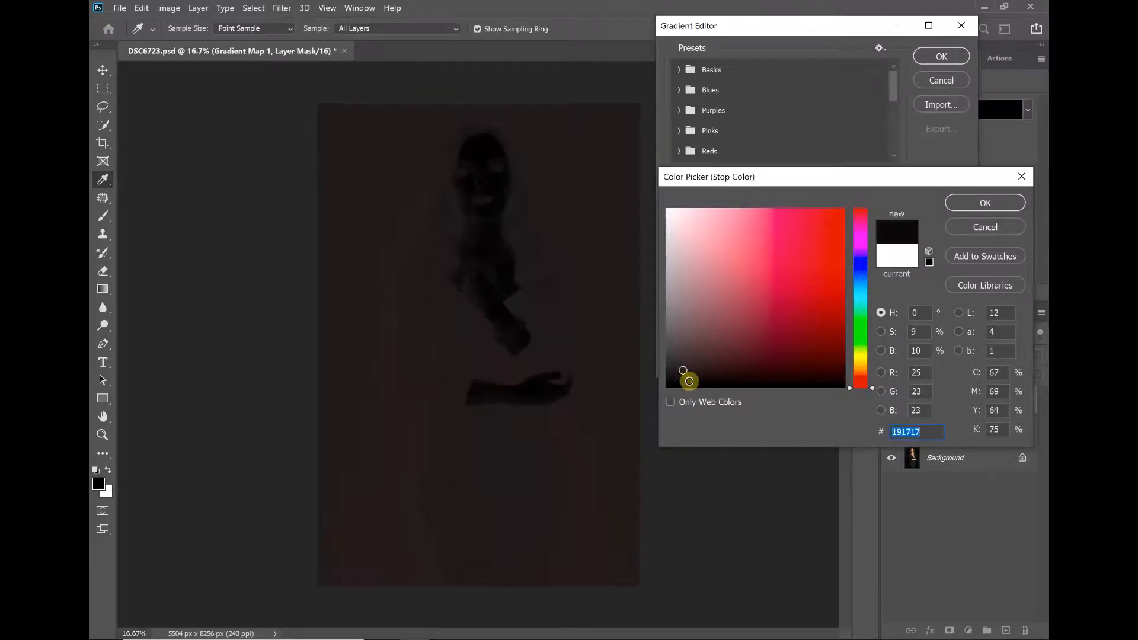
click(678, 378)
click(797, 325)
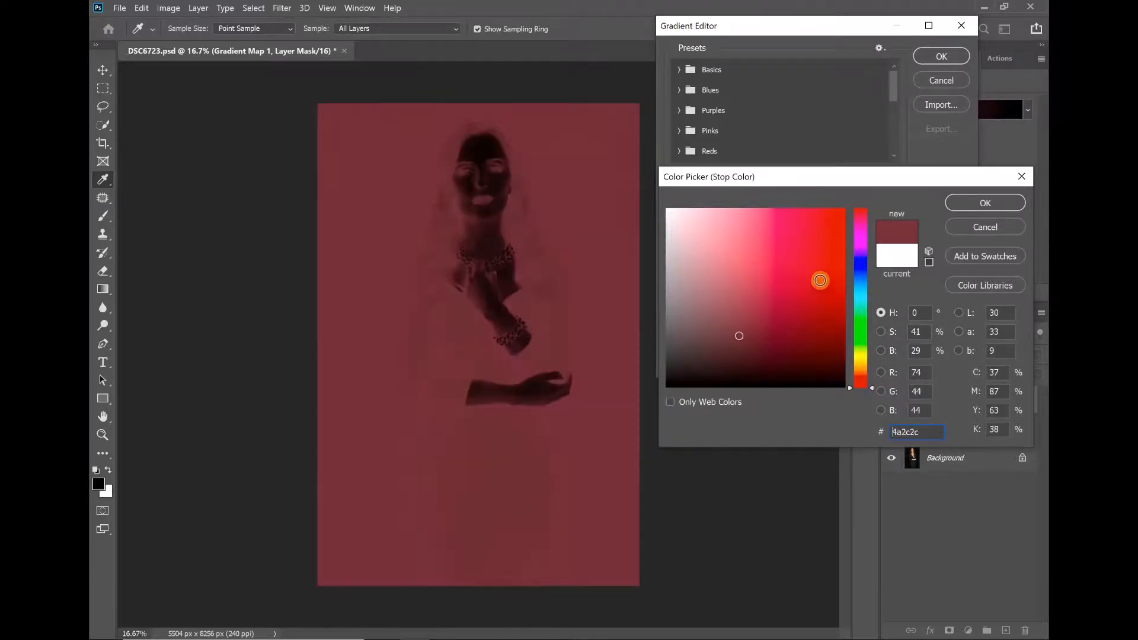
click(820, 270)
click(761, 249)
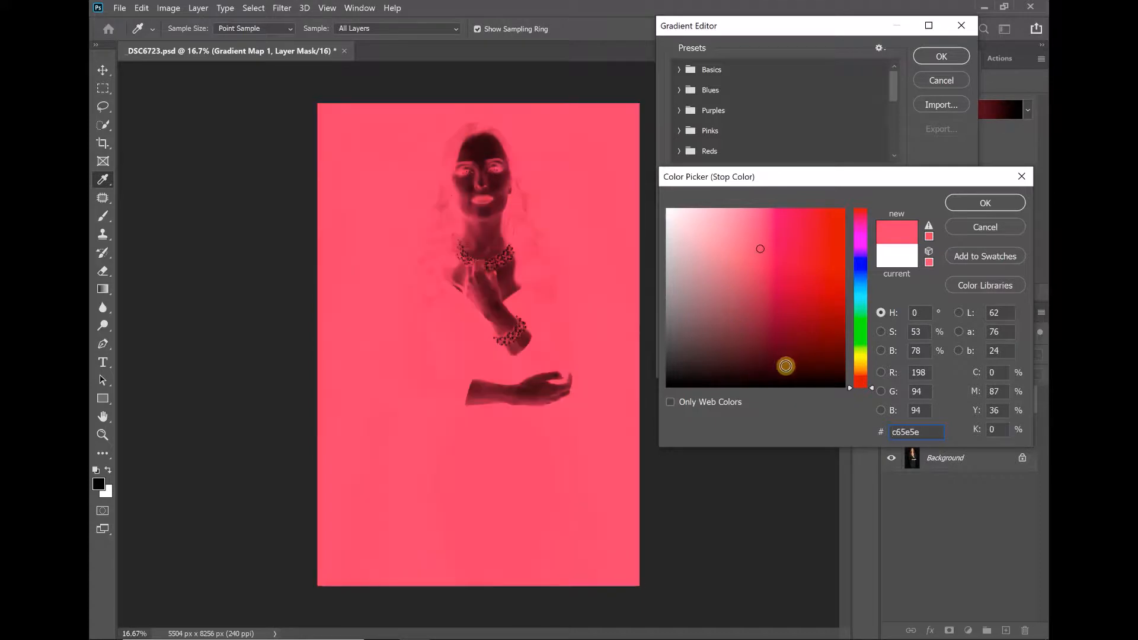
click(778, 363)
click(734, 364)
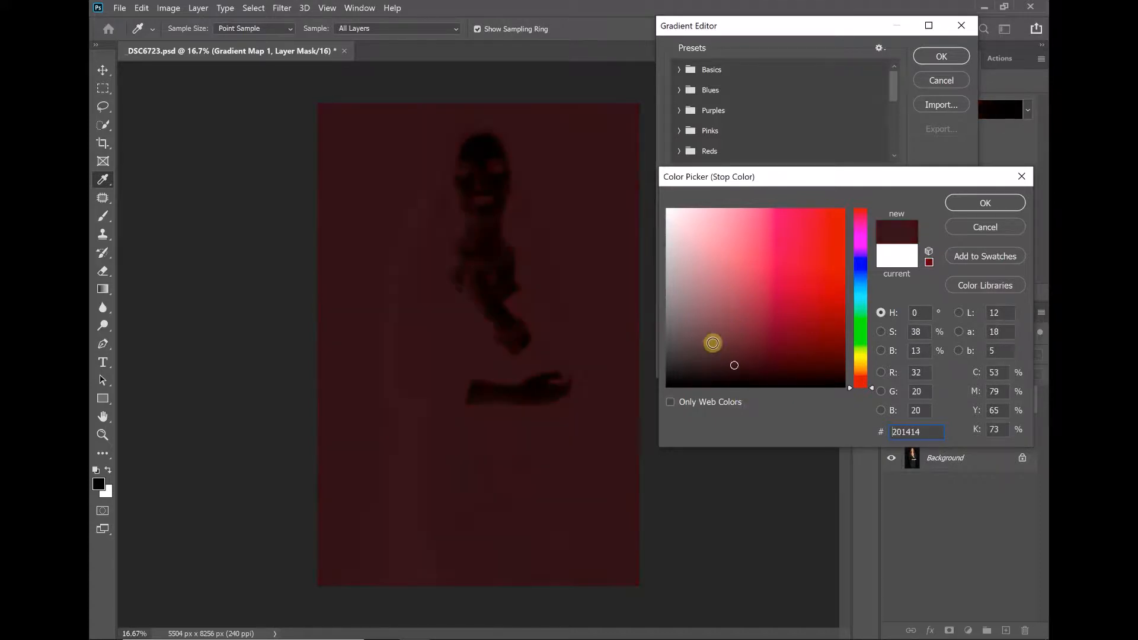
click(697, 374)
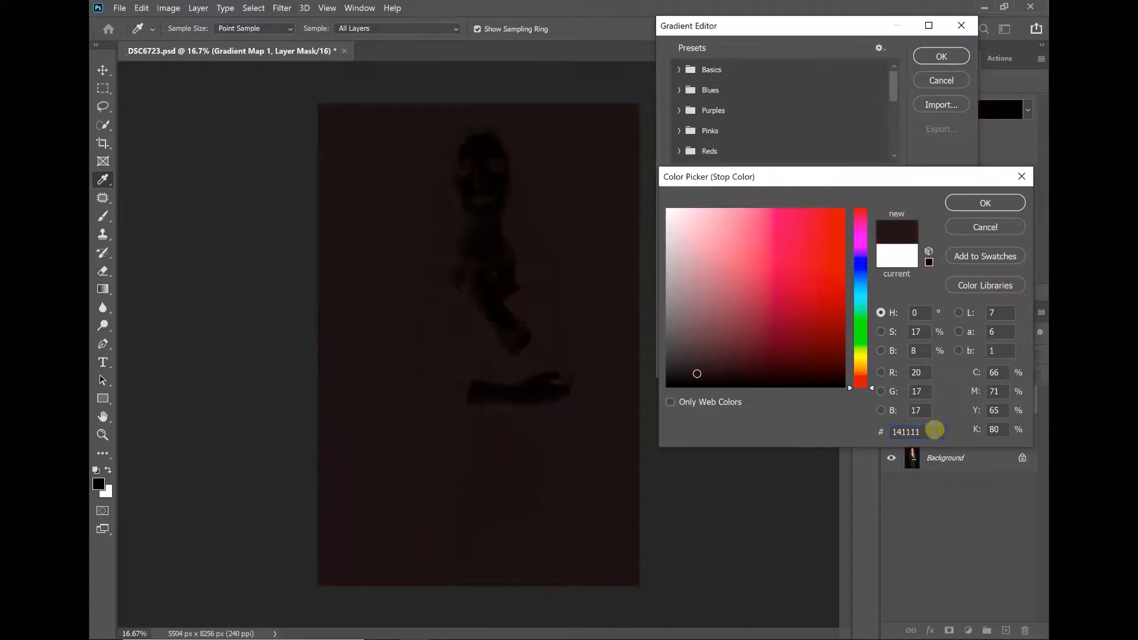
- Set the colour of the gradient's starting stop to hex 181814
drag(924, 429, 879, 431)
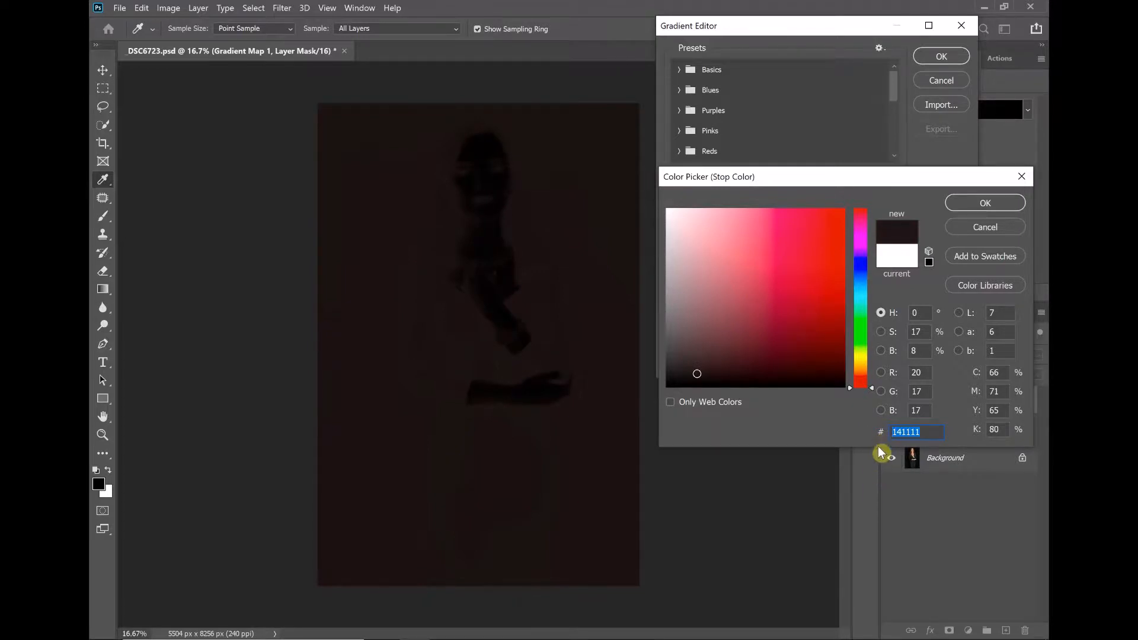
text(181814)
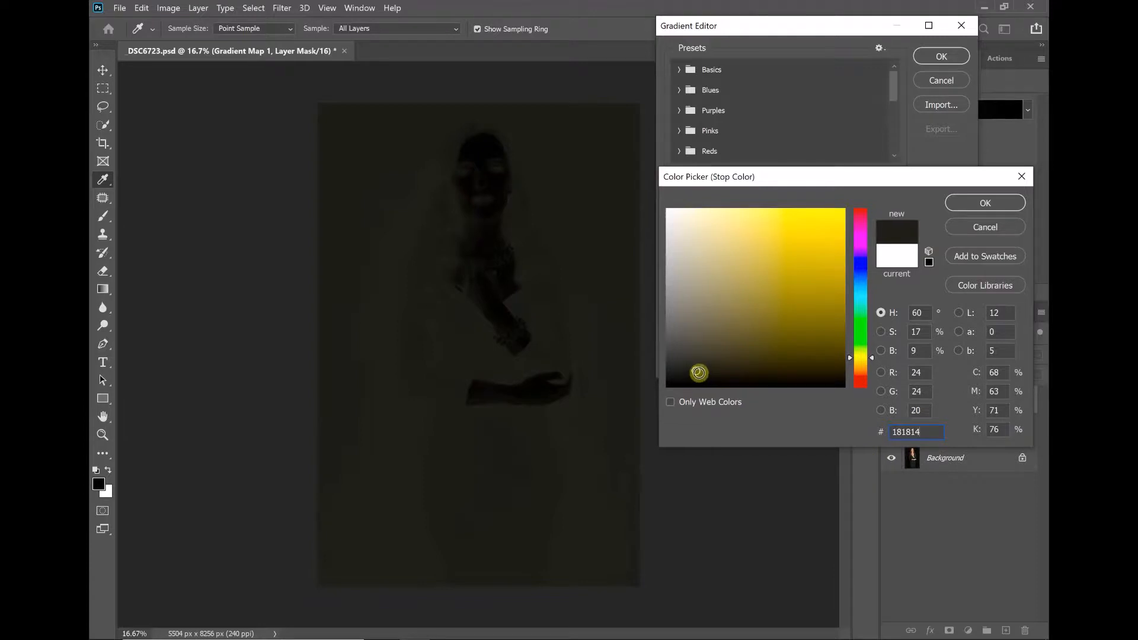
click(989, 205)
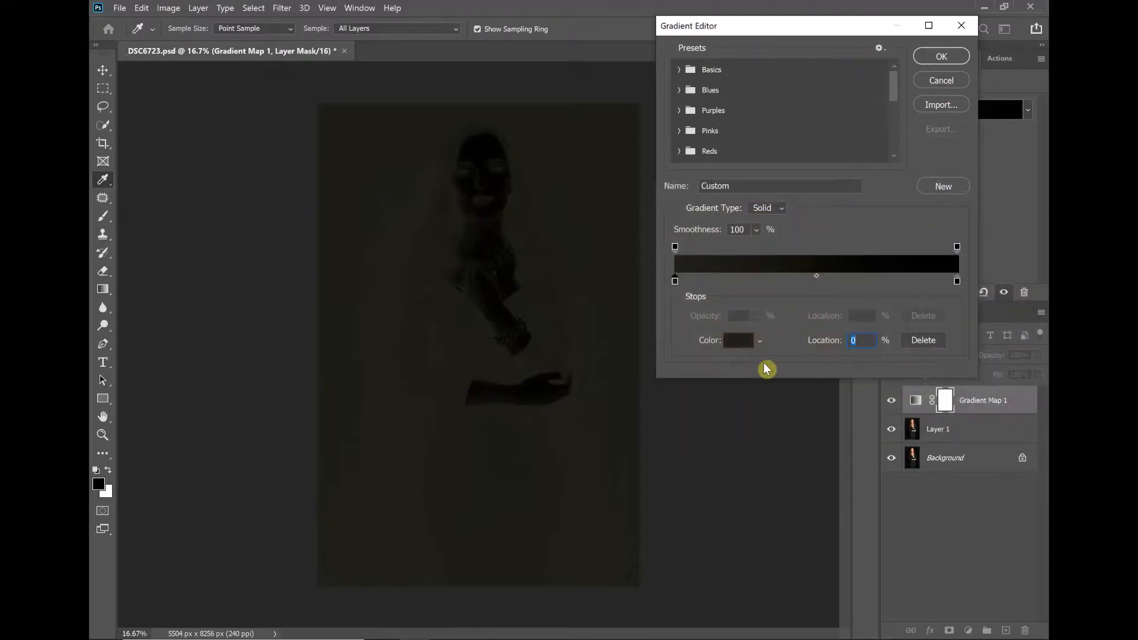
- Set the gradient's end stop at location 100% to pure white (ffffff) and apply the edited gradient
click(958, 282)
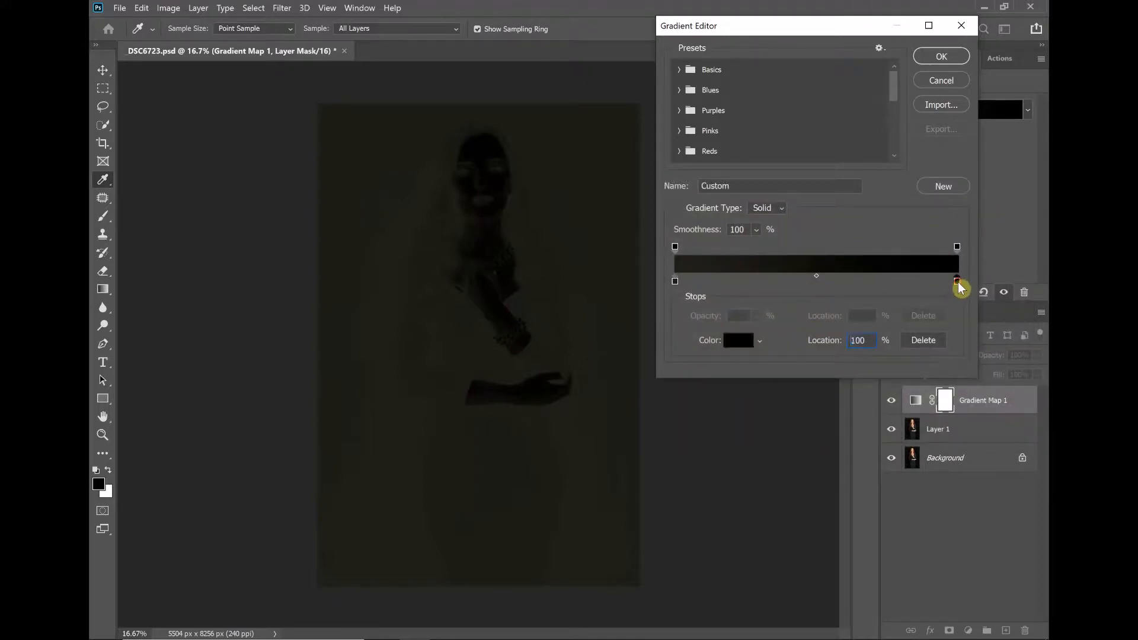
click(739, 340)
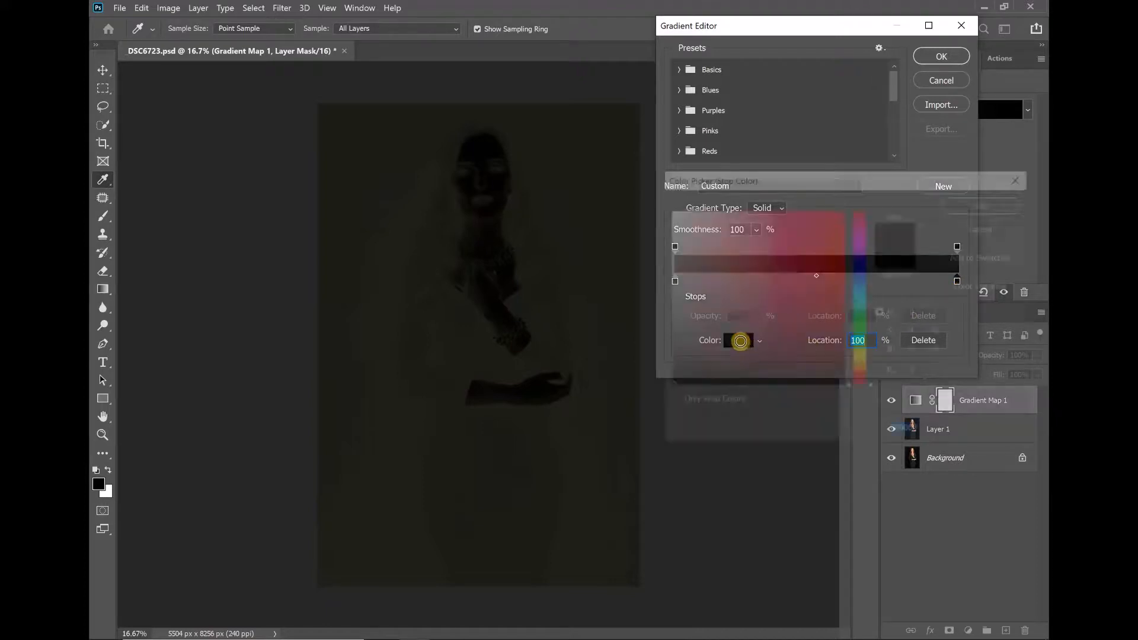
click(667, 210)
drag(666, 210, 665, 206)
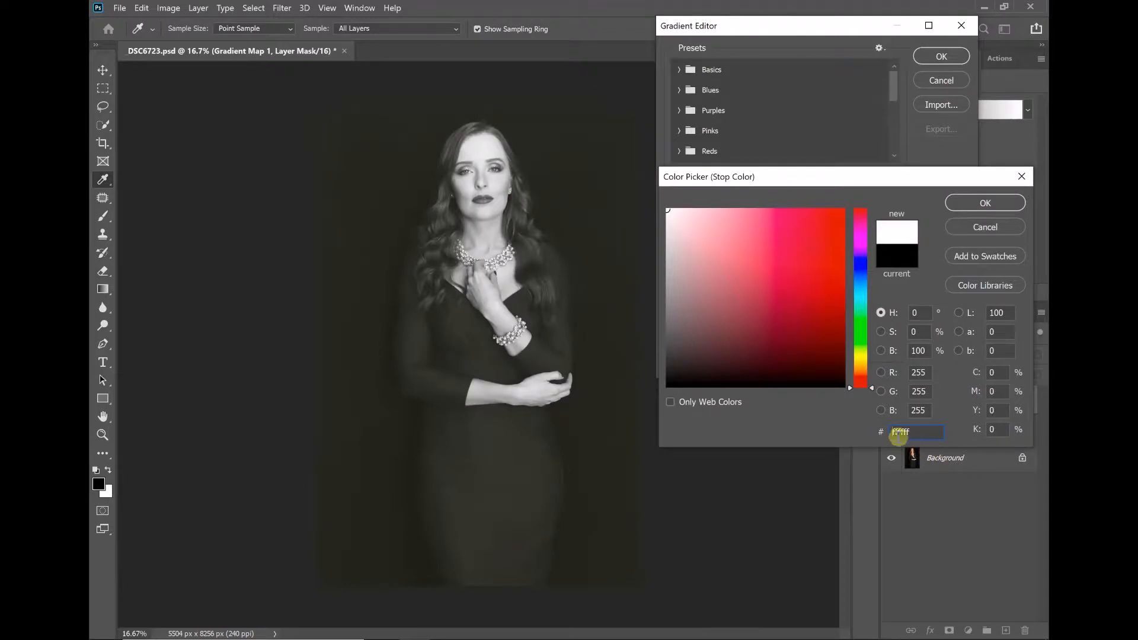
click(985, 206)
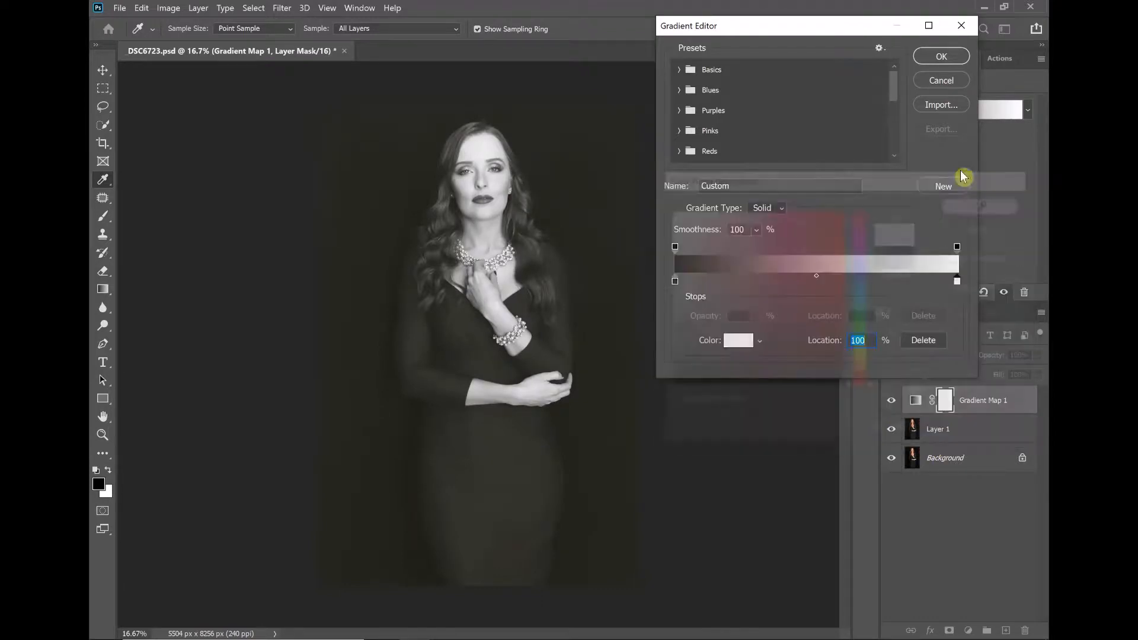
click(942, 57)
key(j)
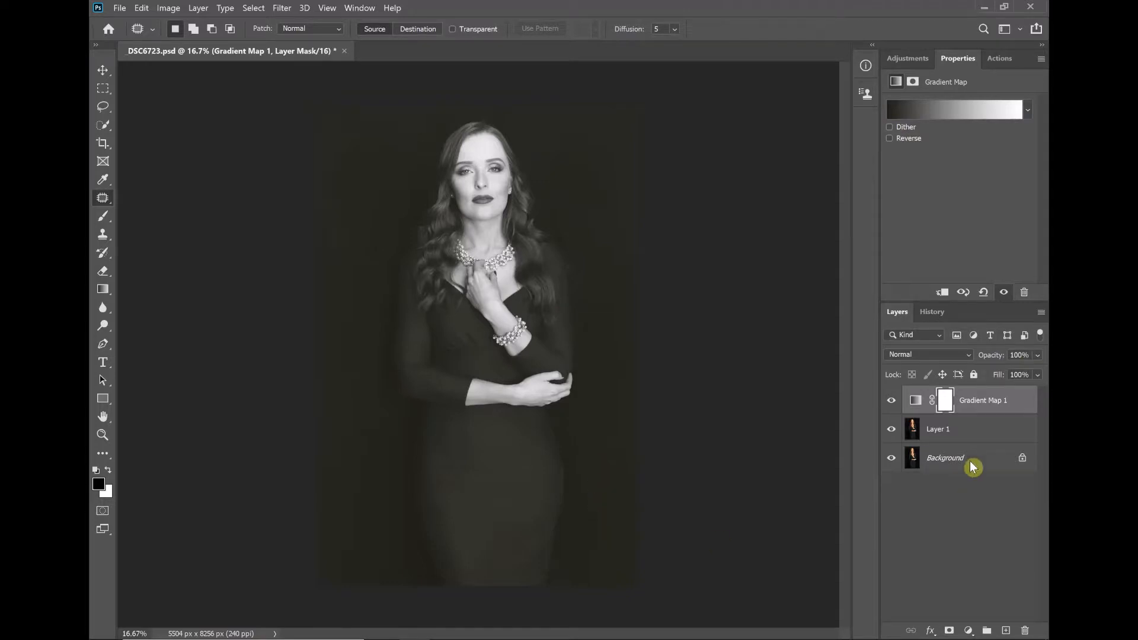
- Set the duplicated Layer 1 to Soft Light blending at 55% opacity, and deselect the layer
click(944, 437)
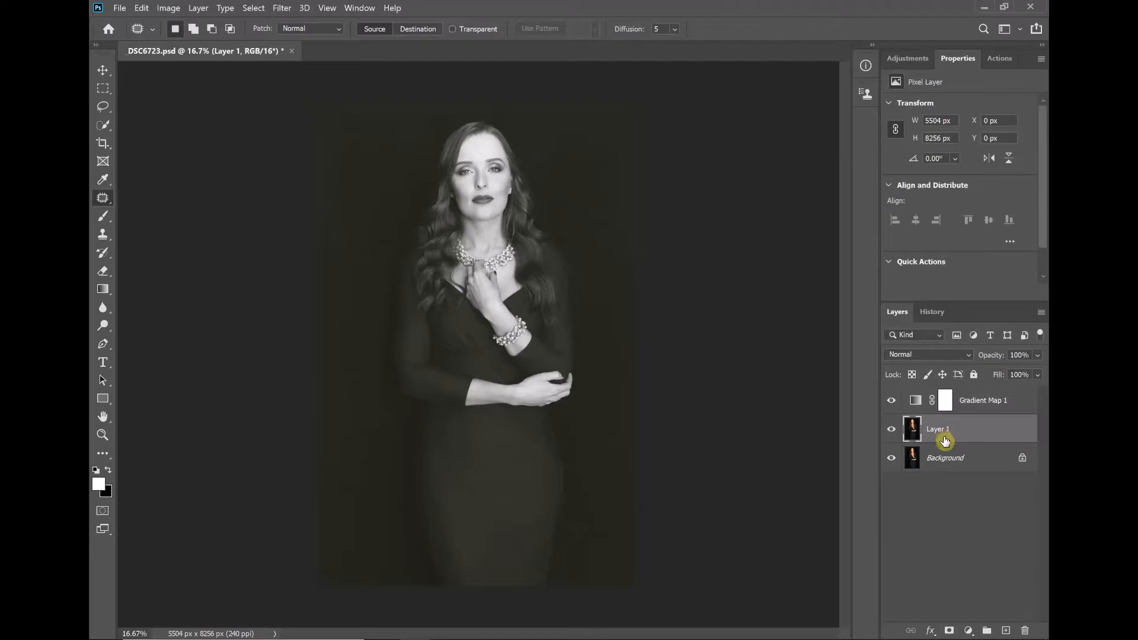
click(934, 359)
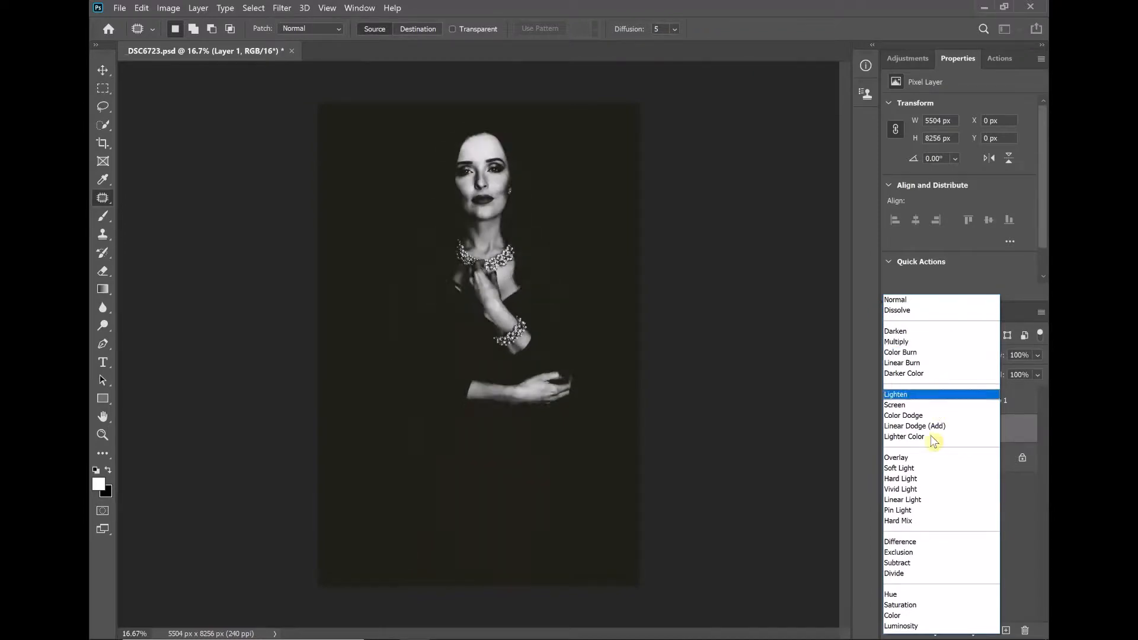
click(922, 469)
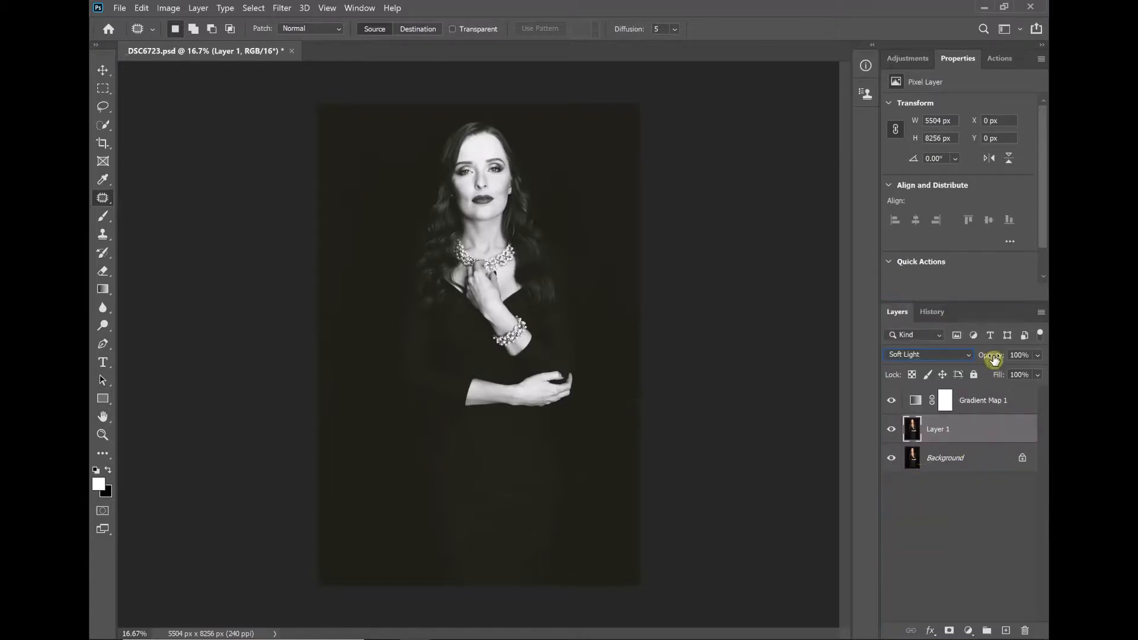
drag(991, 357, 959, 369)
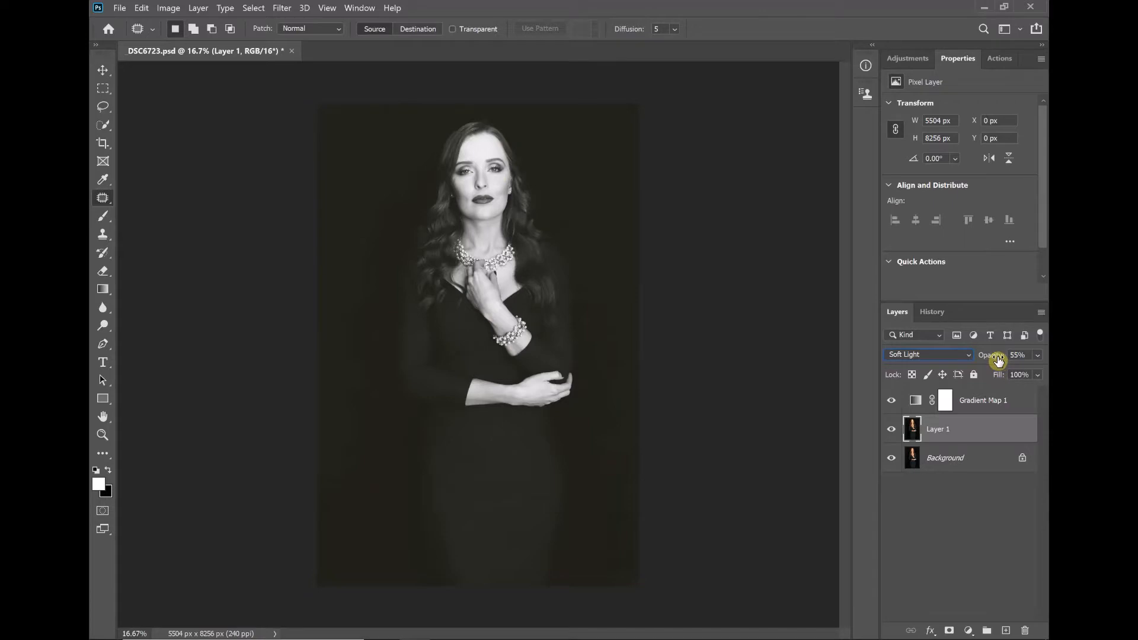
click(952, 532)
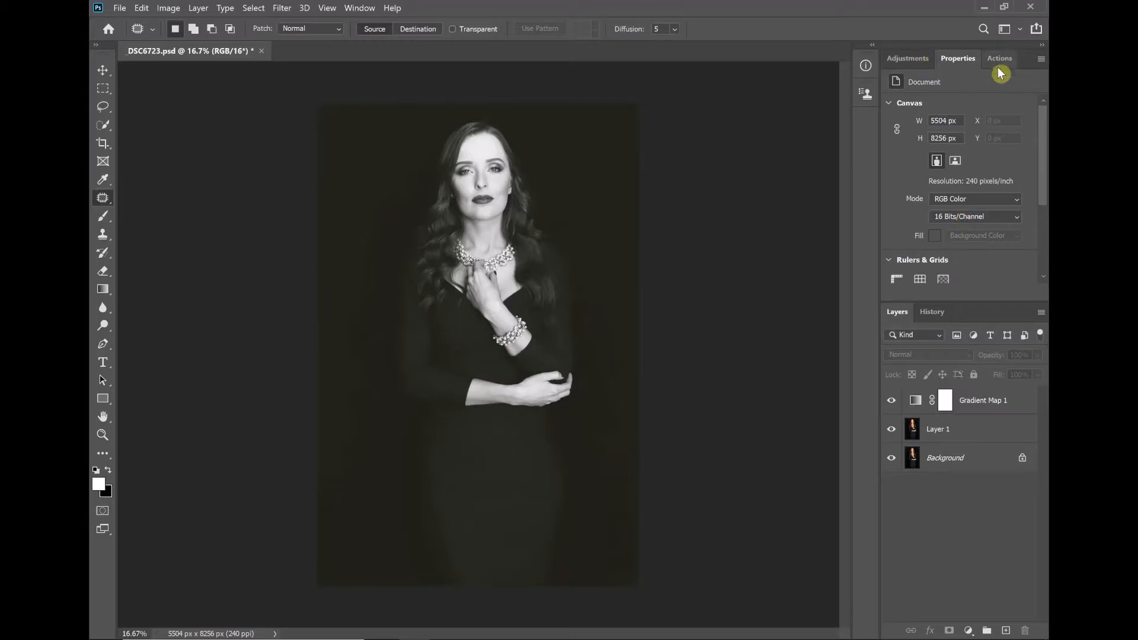
- Take a history snapshot of the Gradient Map version and name it Grad
click(932, 312)
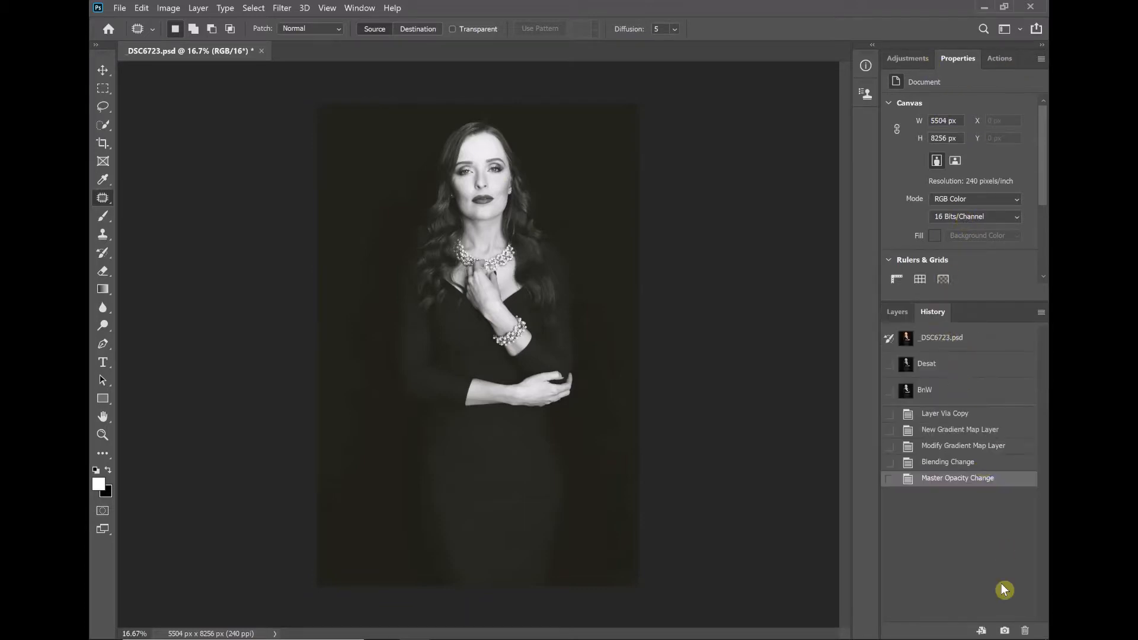
click(1004, 631)
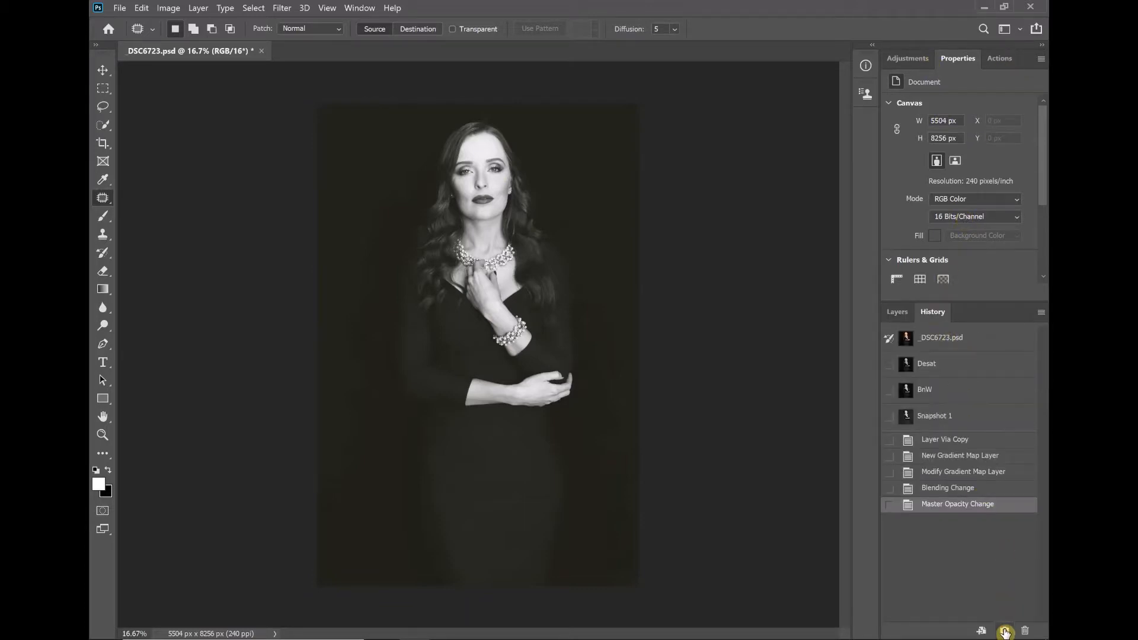
double_click(944, 416)
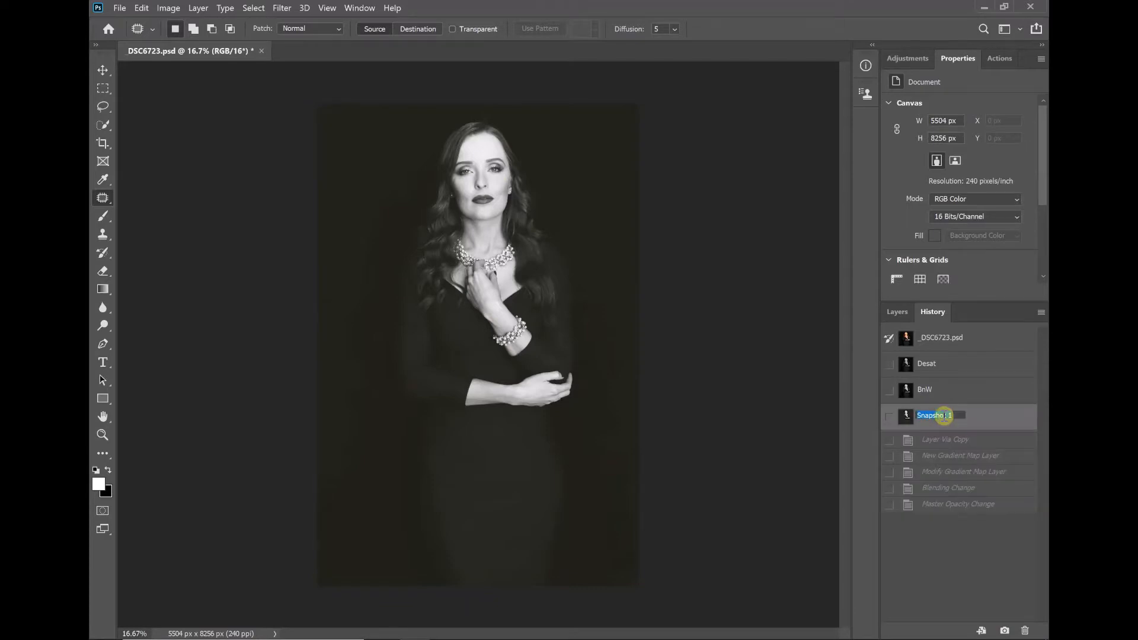
text(Grad)
key(Return)
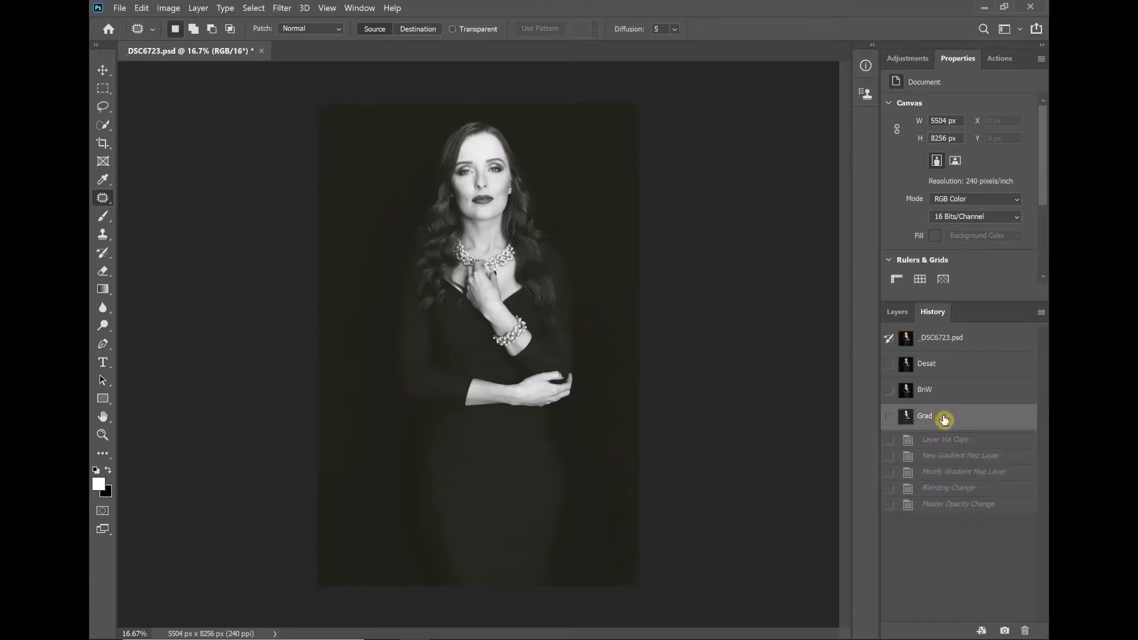
- Compare the original colour image with the Desat, BnW and Grad snapshots, ending on Grad with its layers shown
click(947, 344)
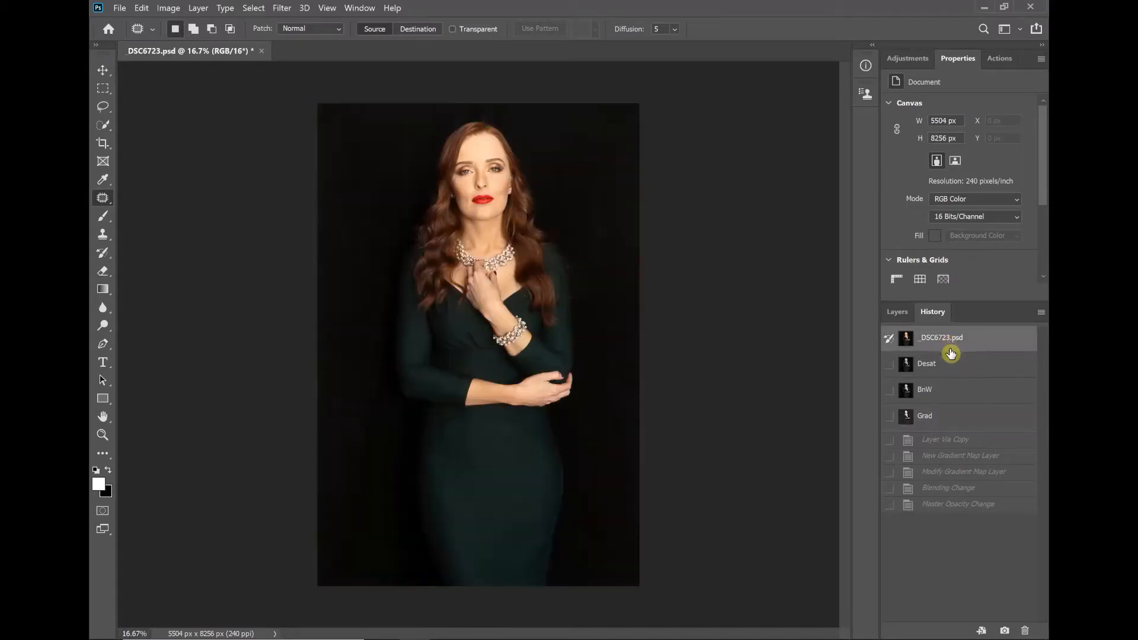
click(956, 369)
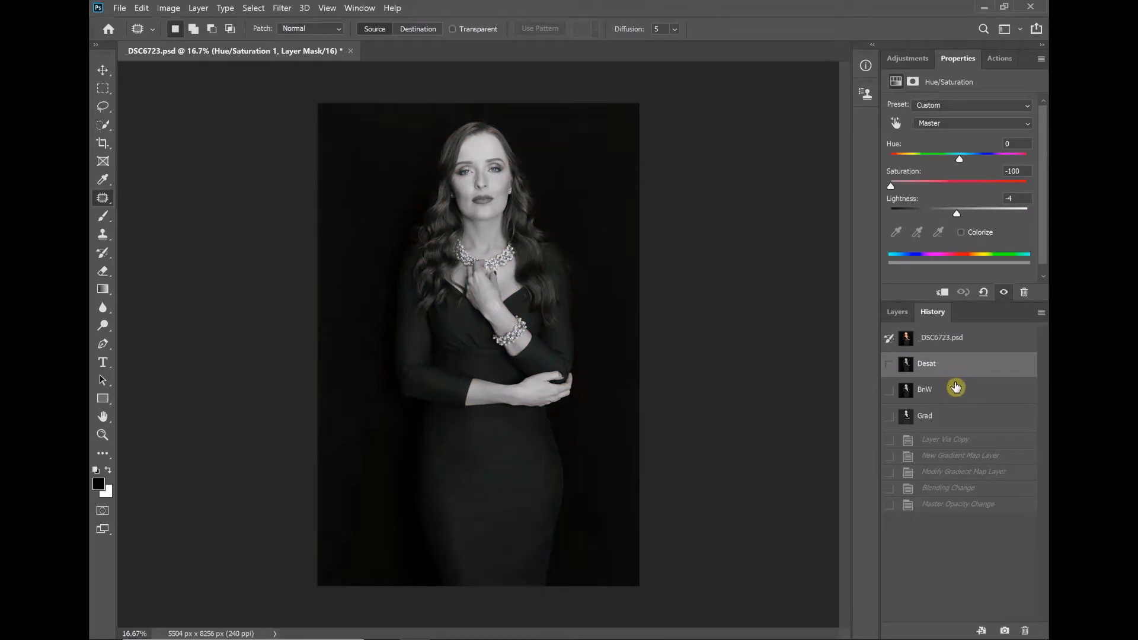
click(956, 390)
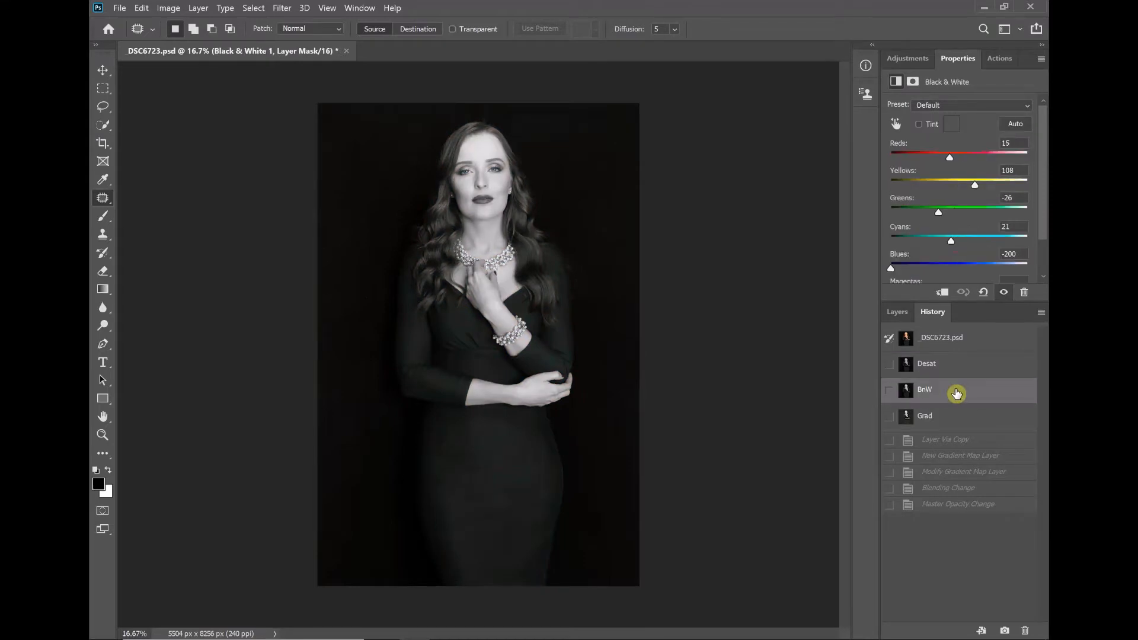
click(947, 420)
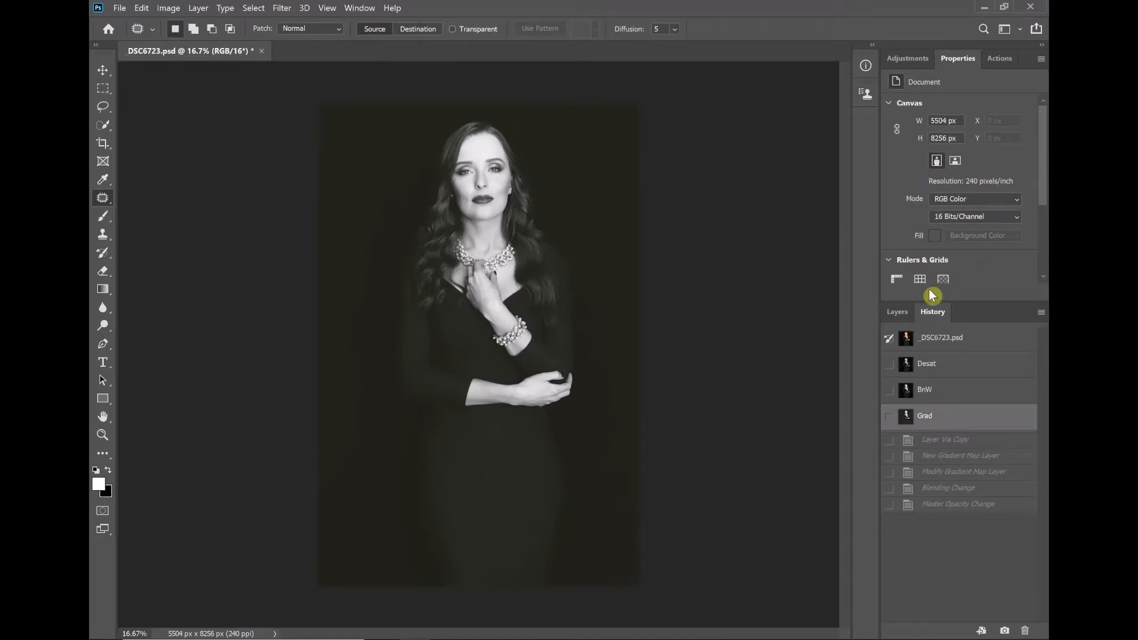
click(898, 311)
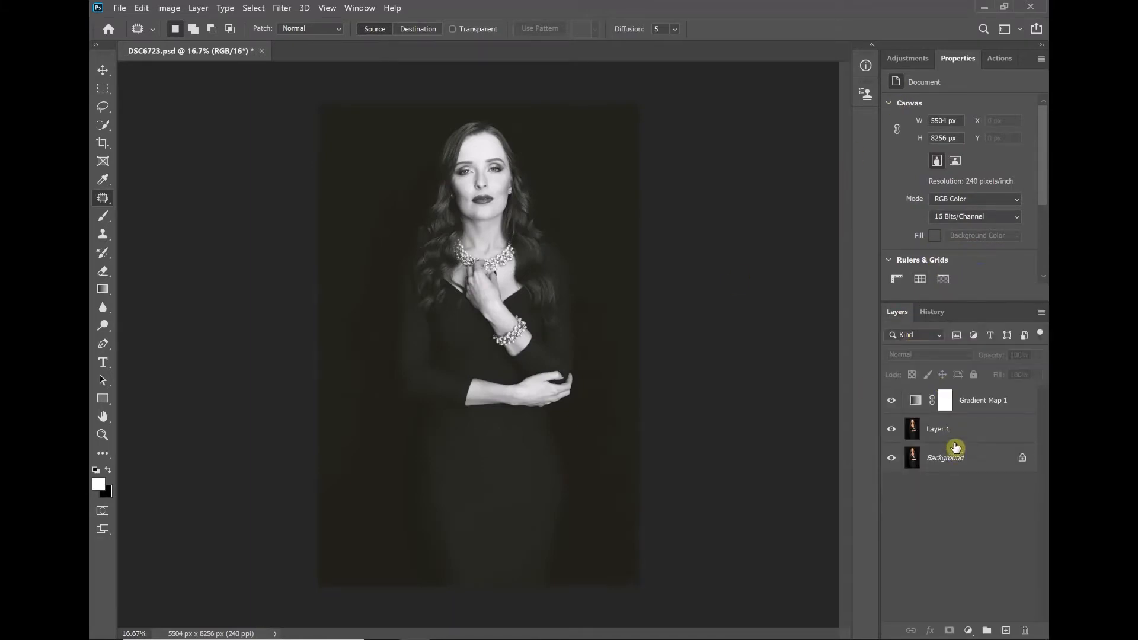